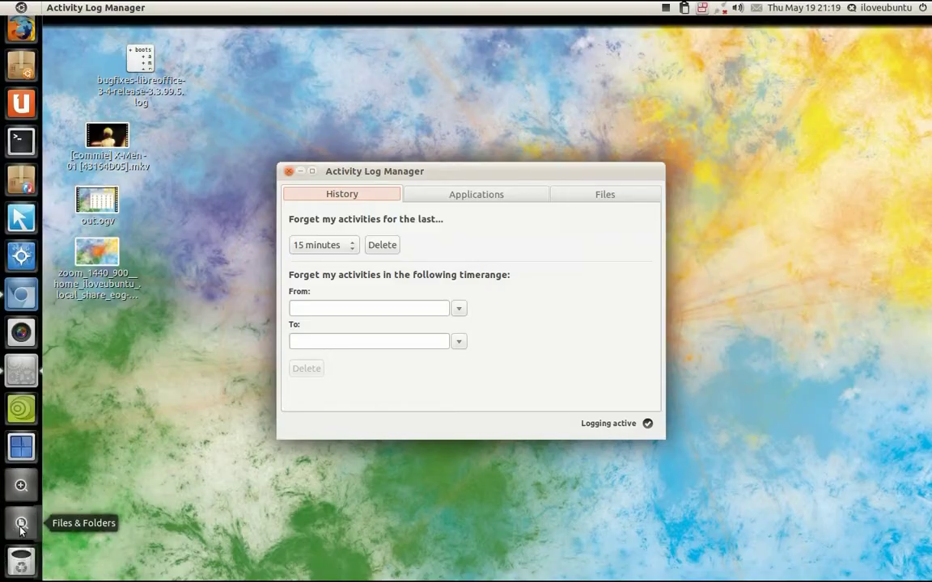
View Files & Folders and move the Activity Log Manager window farther away from the desktop files
click(21, 522)
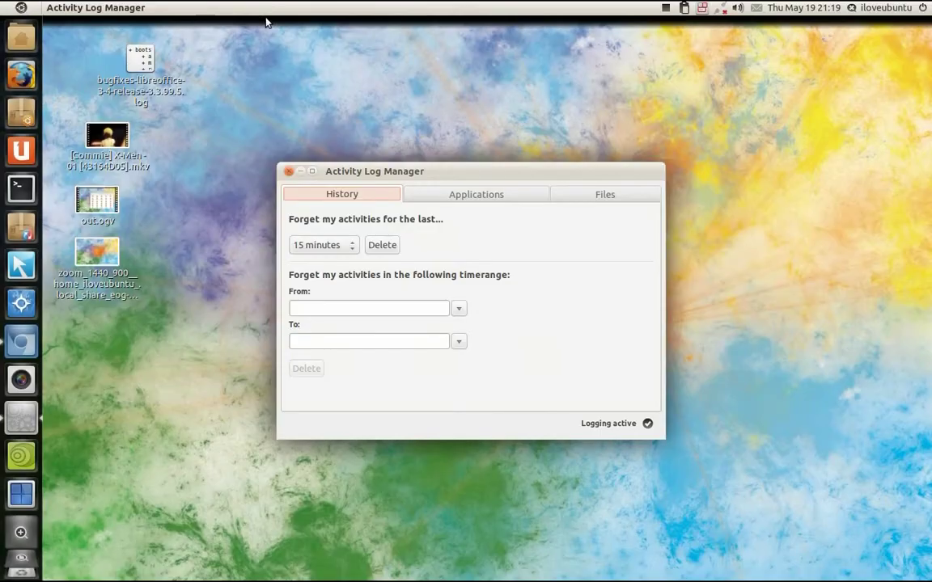
drag(359, 171, 489, 158)
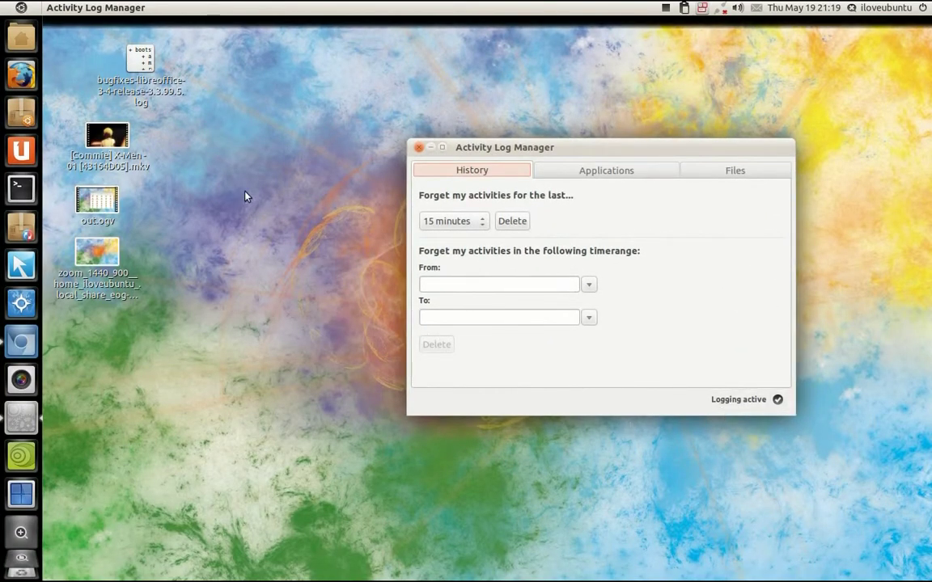
Open and close the bugfixes log, out.ogv and the wallpaper image on the desktop, and check the recent items in Files & Folders
click(140, 65)
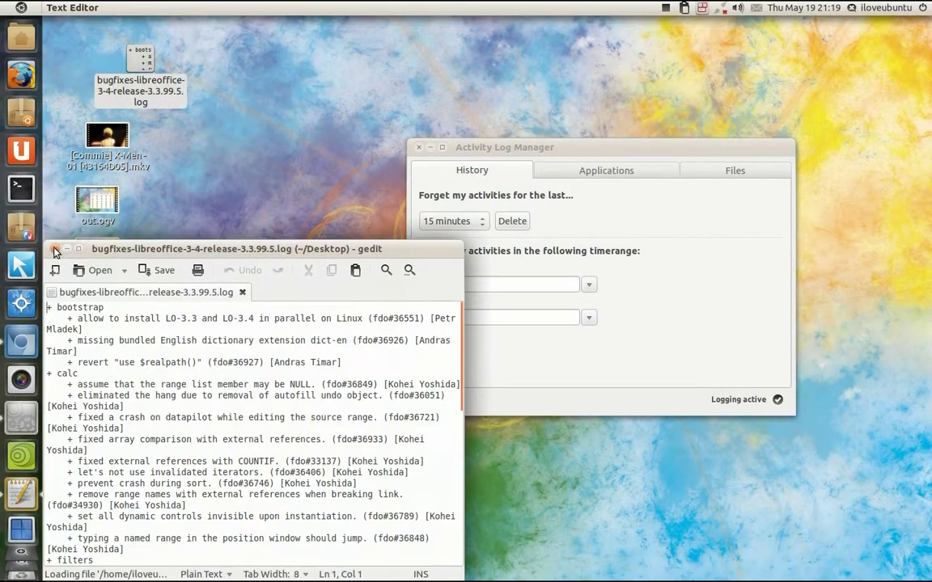
click(54, 249)
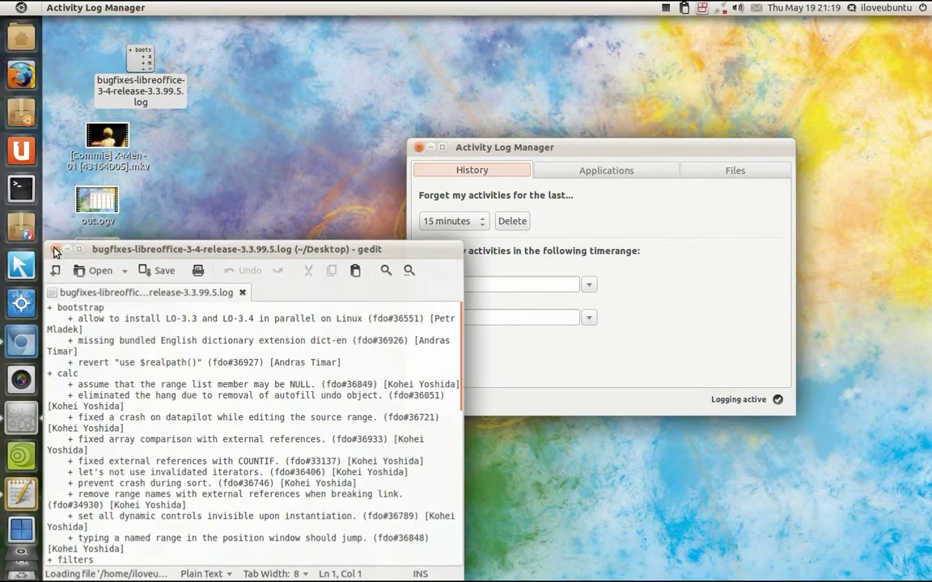
double_click(96, 199)
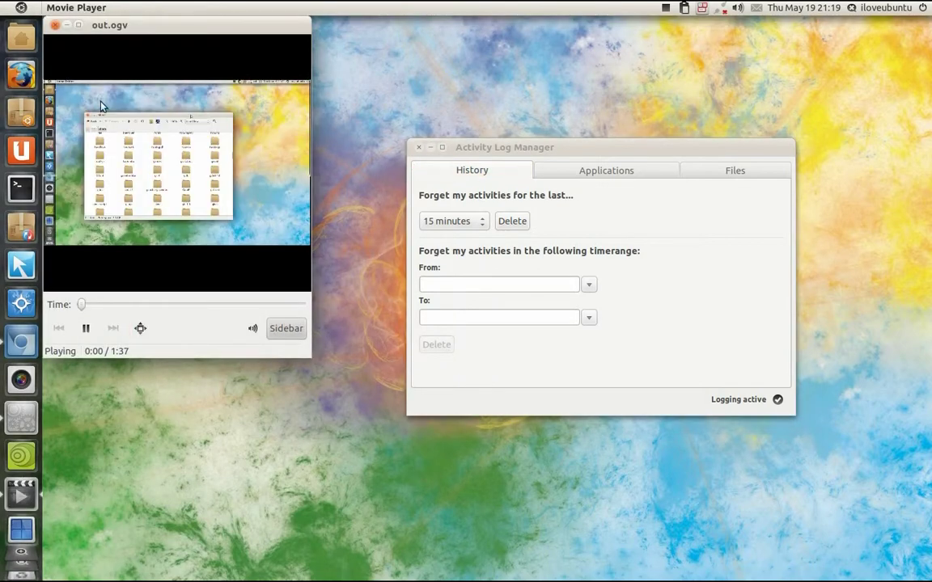
click(56, 26)
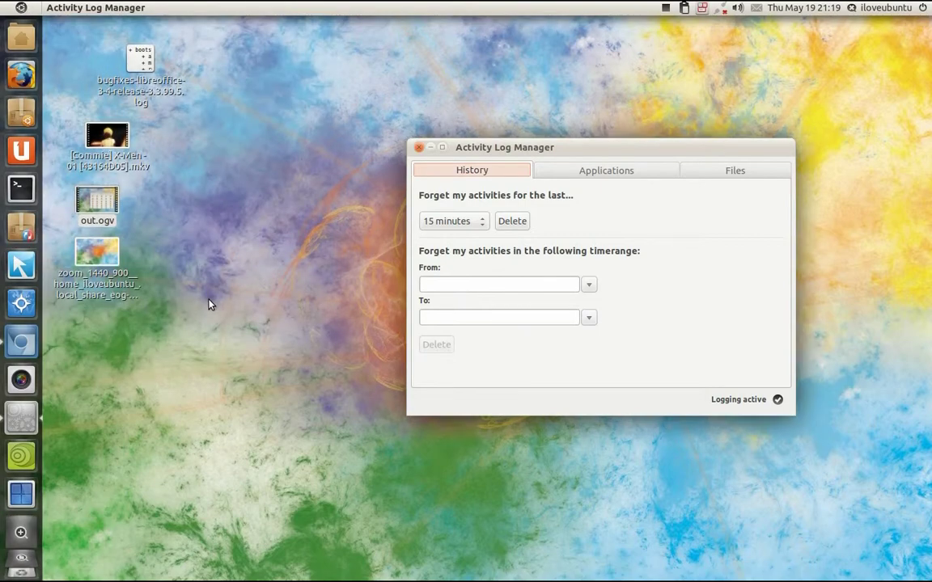
click(87, 257)
double_click(87, 257)
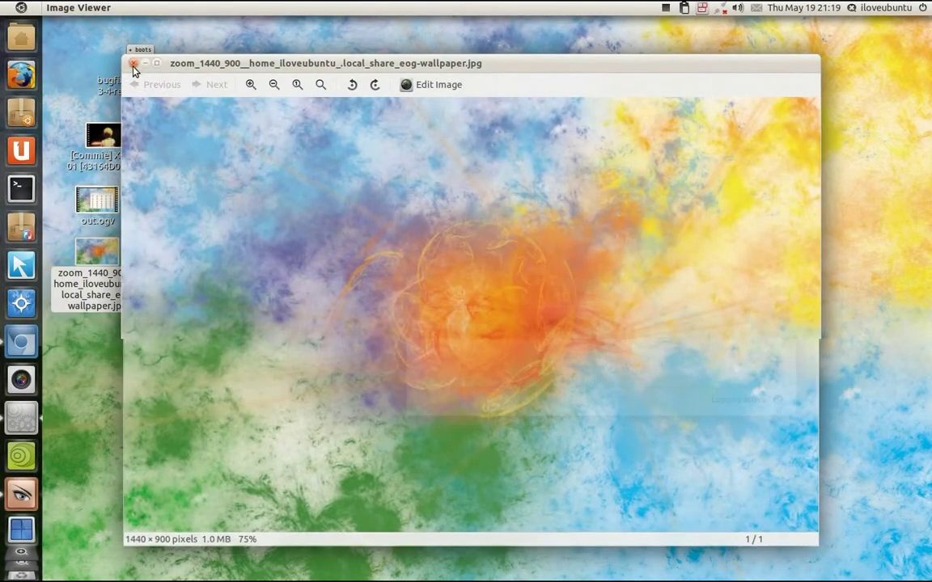
click(135, 65)
click(20, 524)
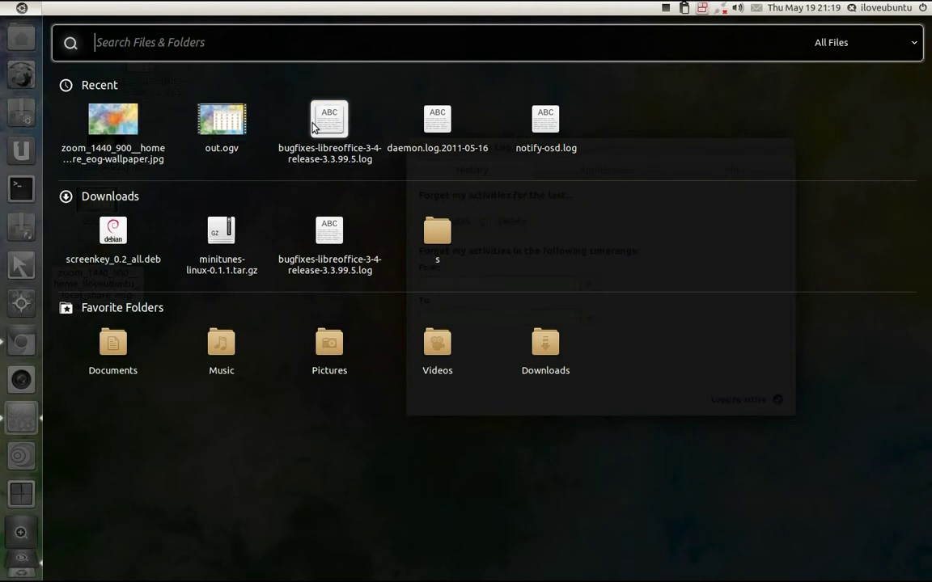
click(488, 6)
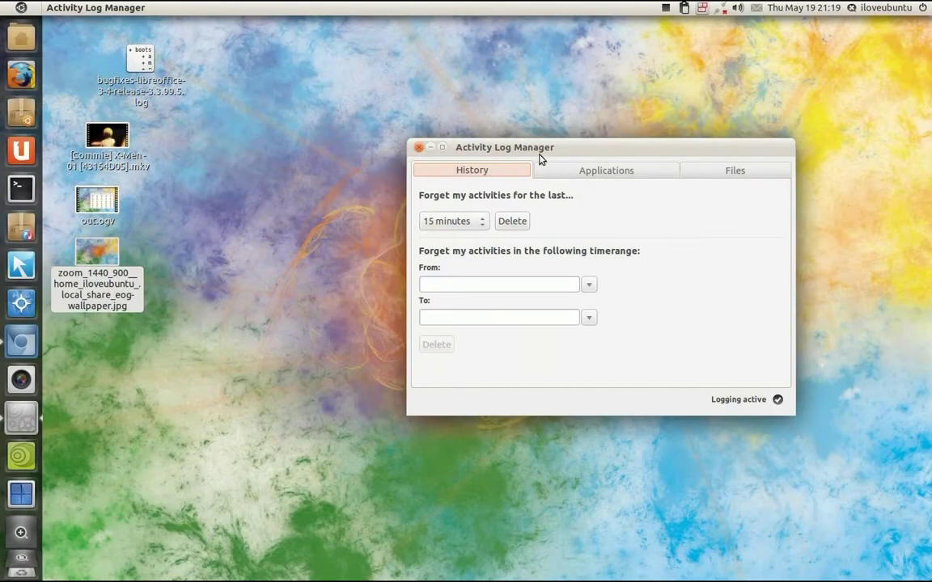
Delete the activity history for the last 15 minutes and check the recent items in Files & Folders
drag(541, 146, 495, 145)
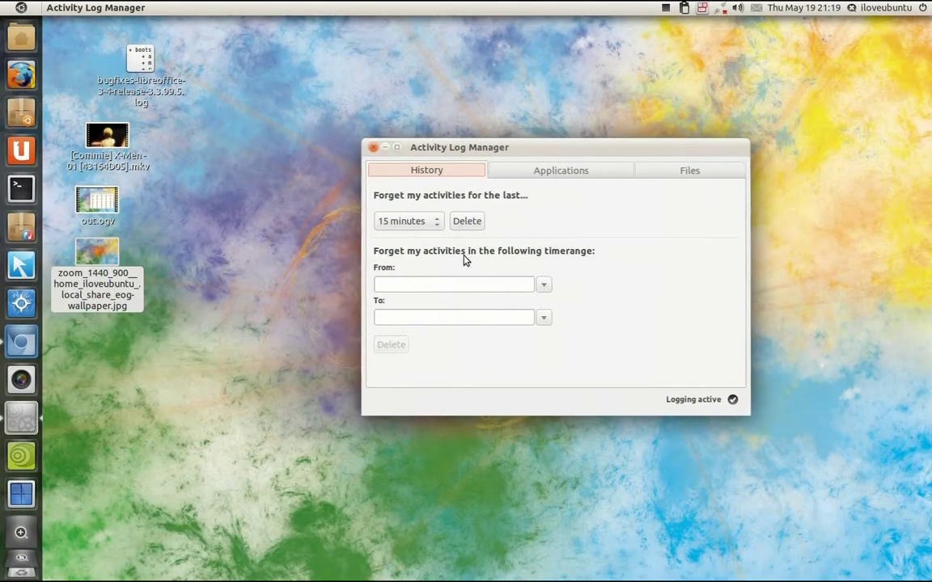
click(427, 222)
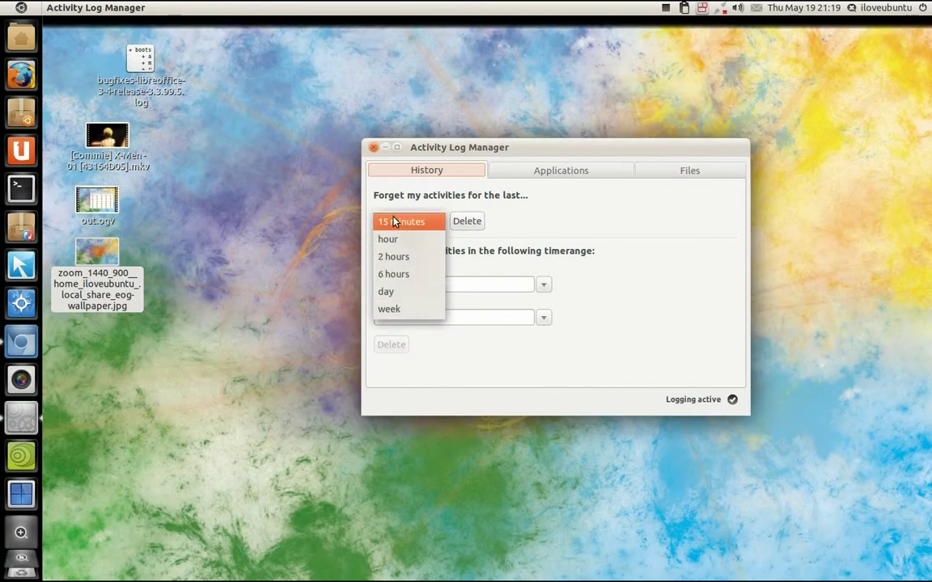
click(464, 223)
click(465, 224)
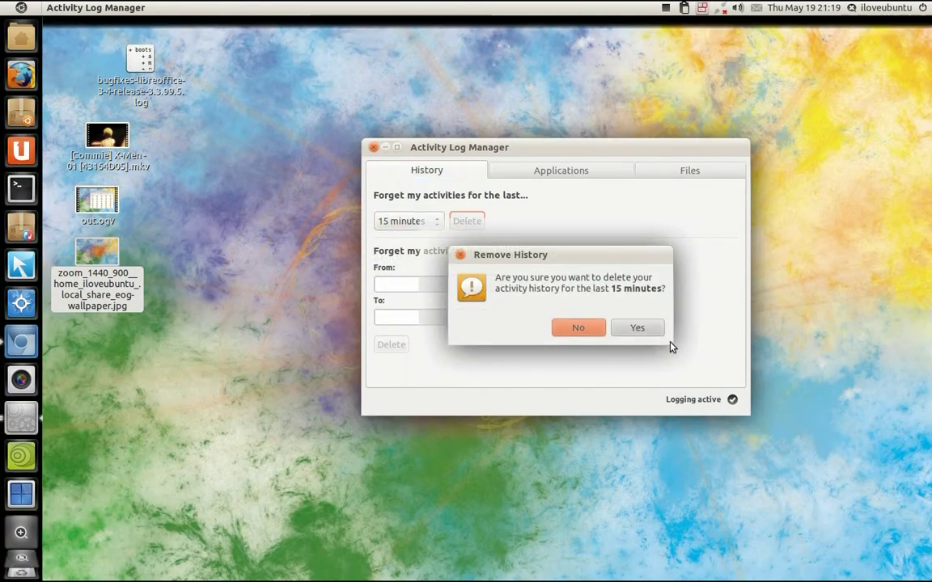
click(643, 329)
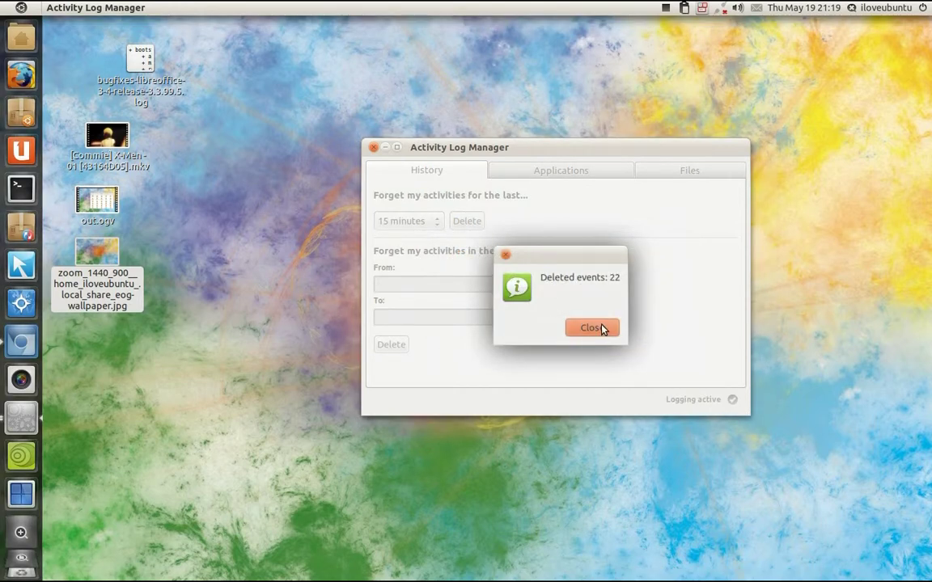
click(599, 328)
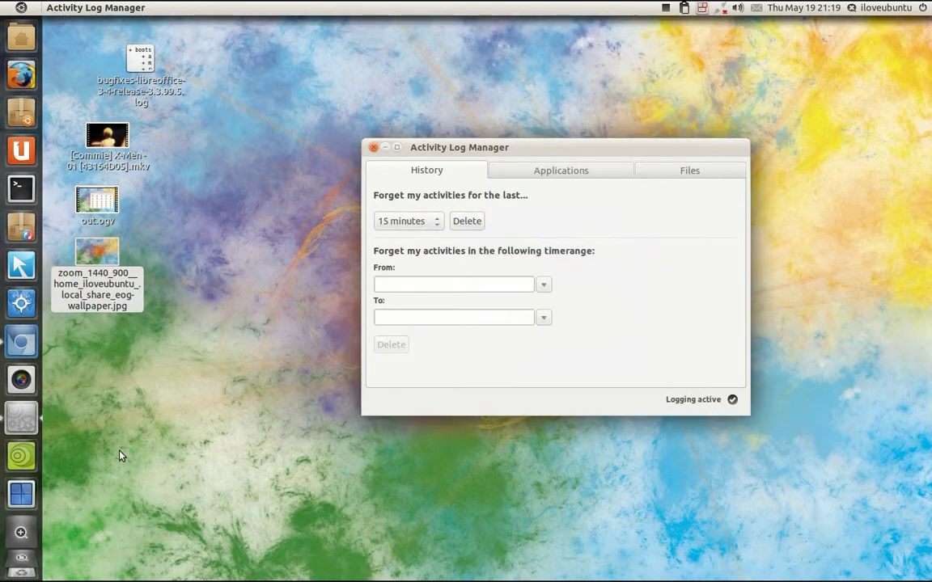
click(21, 527)
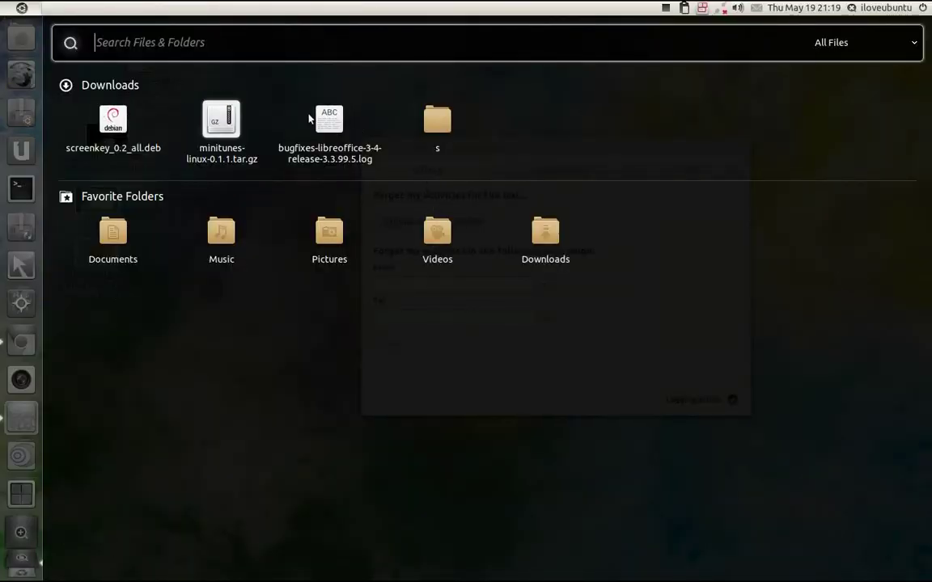
key(Escape)
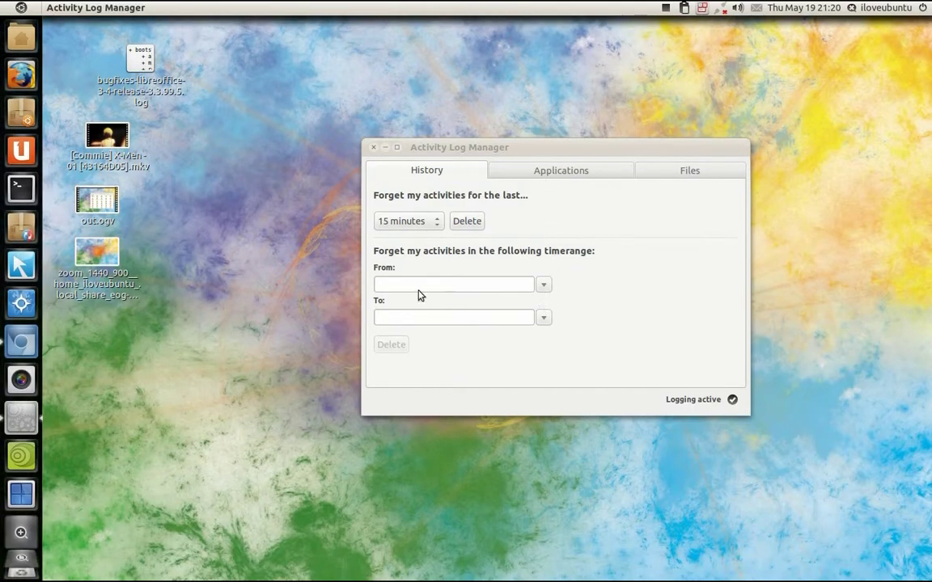
Add VLC media player to the applications whose activity is not logged
click(697, 212)
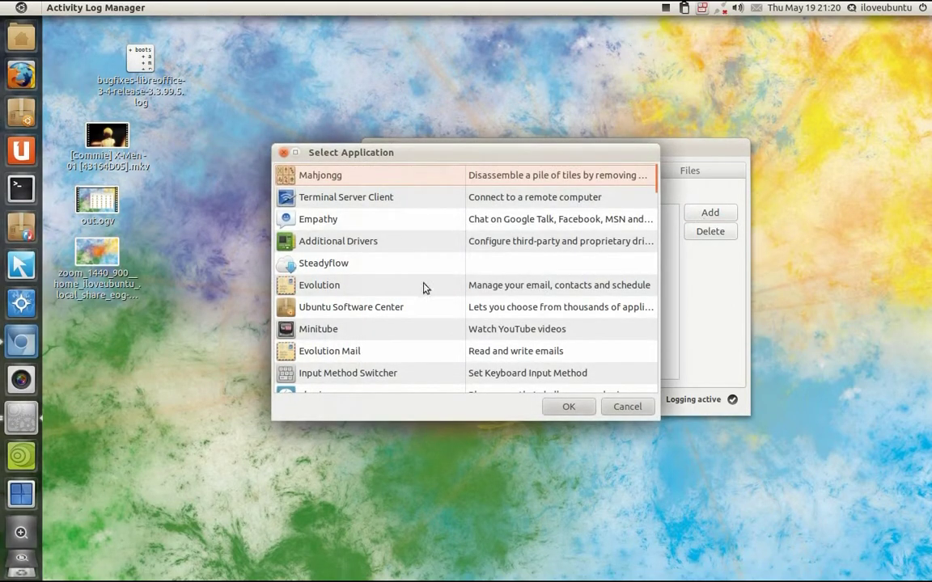
scroll(364, 276, down, 10)
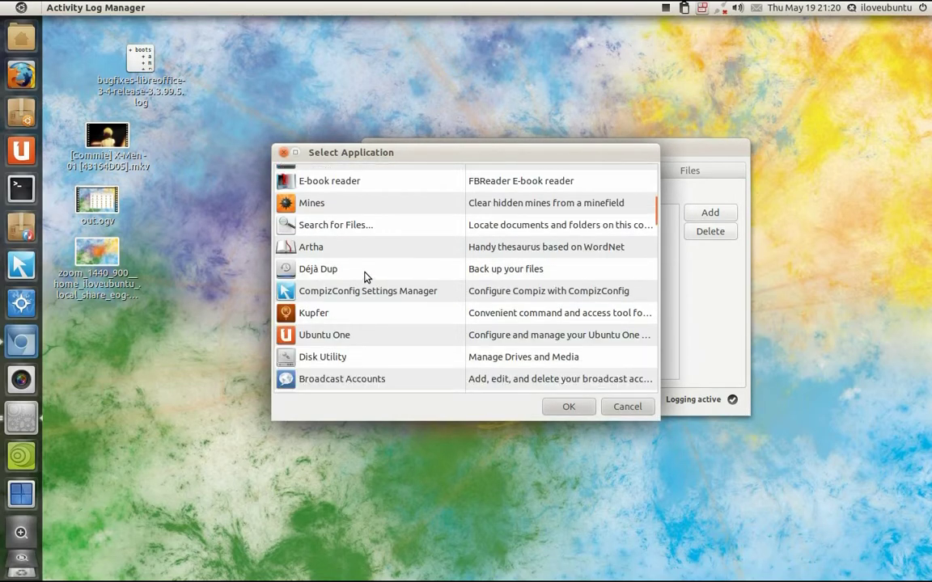
scroll(364, 277, down, 3)
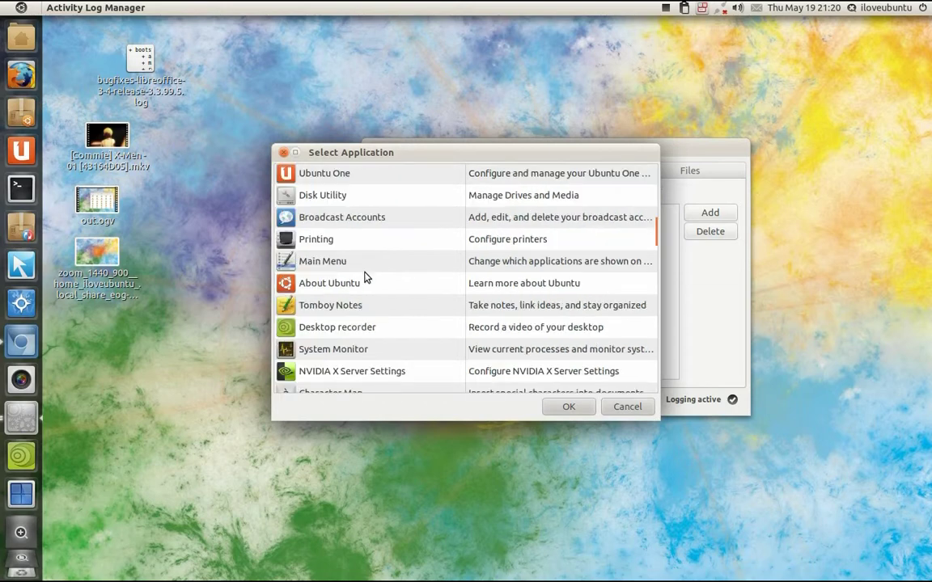
scroll(364, 276, down, 4)
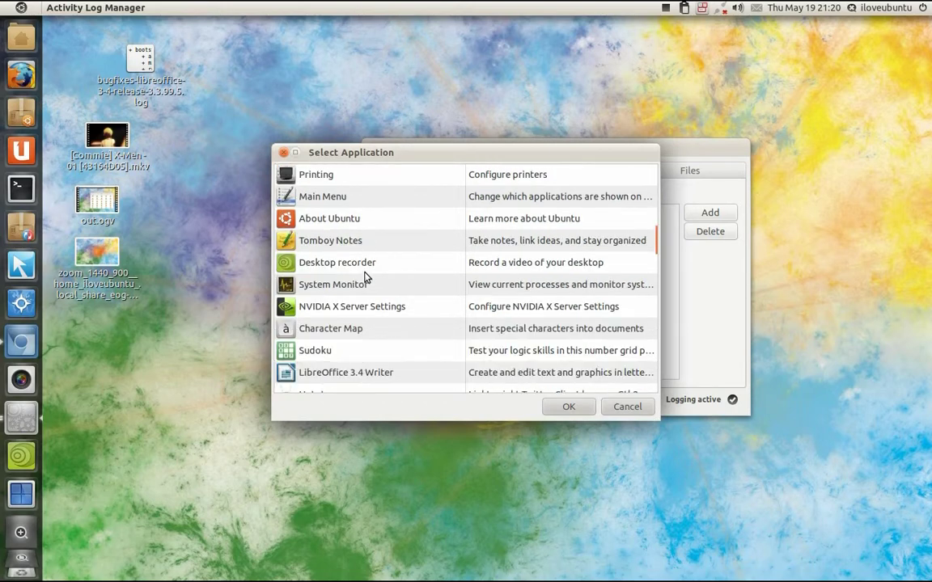
scroll(364, 277, down, 3)
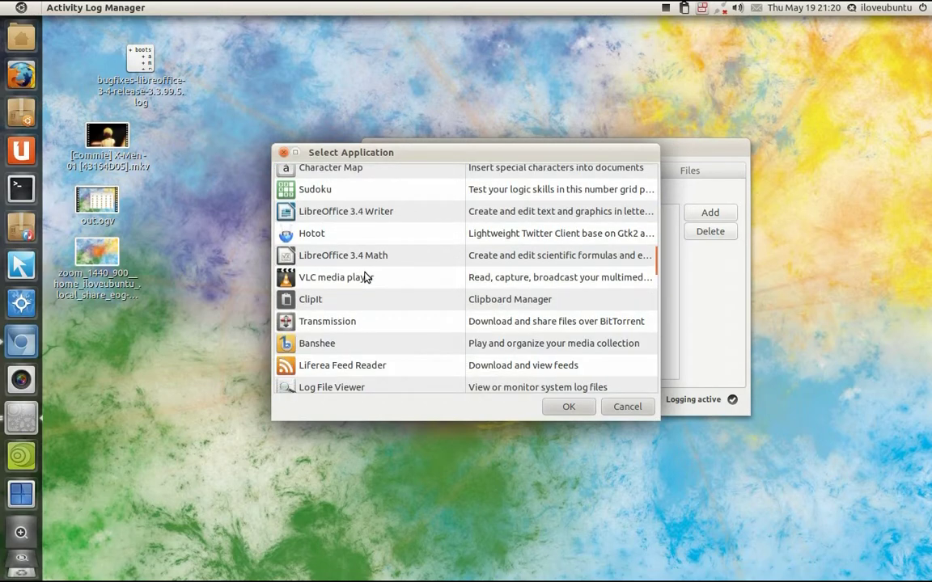
click(336, 279)
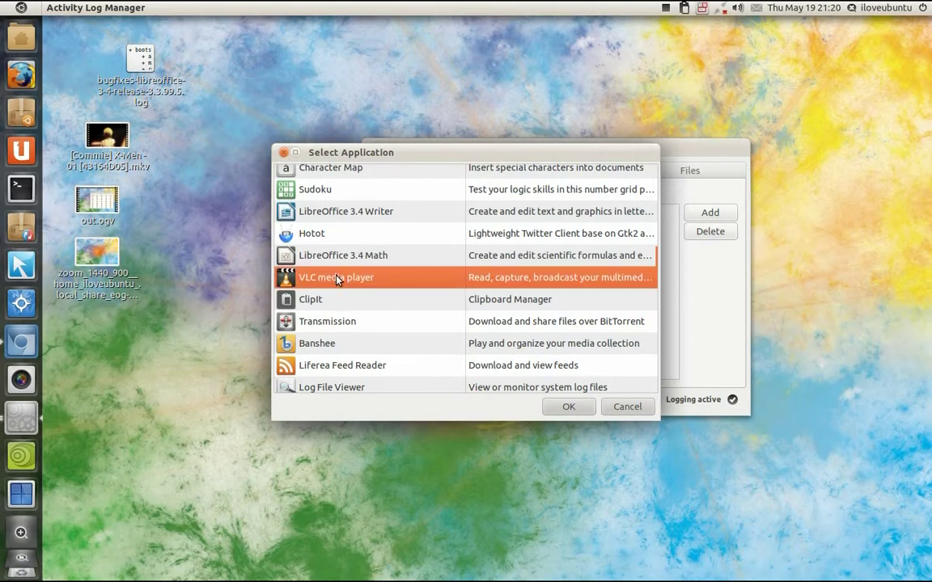
click(570, 406)
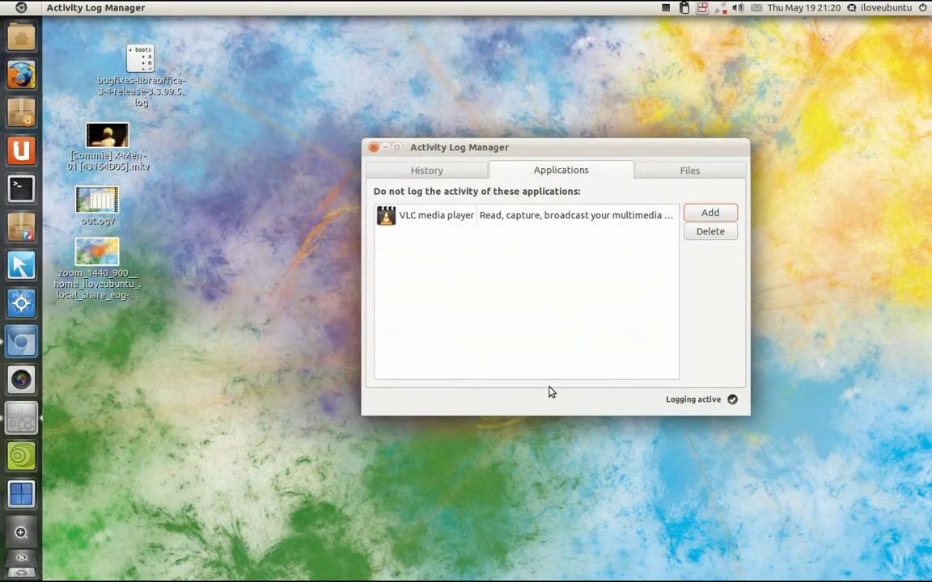
click(576, 220)
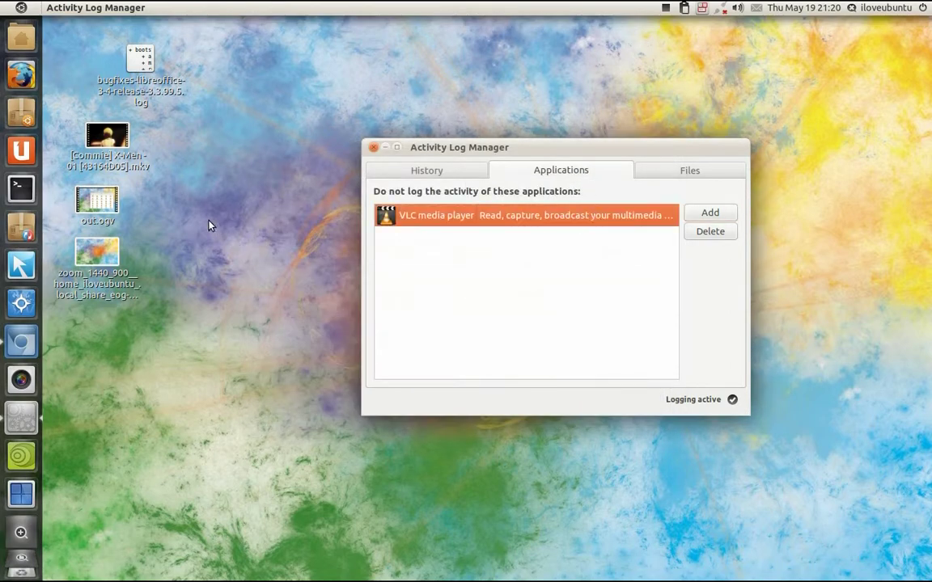
Open the X-Men video with VLC media player, close the player, and check Files & Folders for a logged entry
right_click(105, 135)
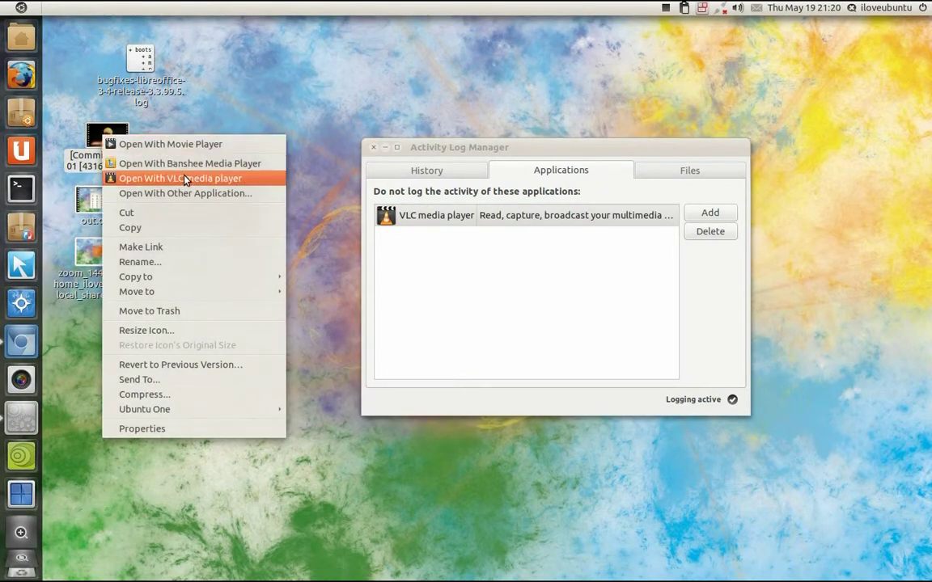
click(185, 177)
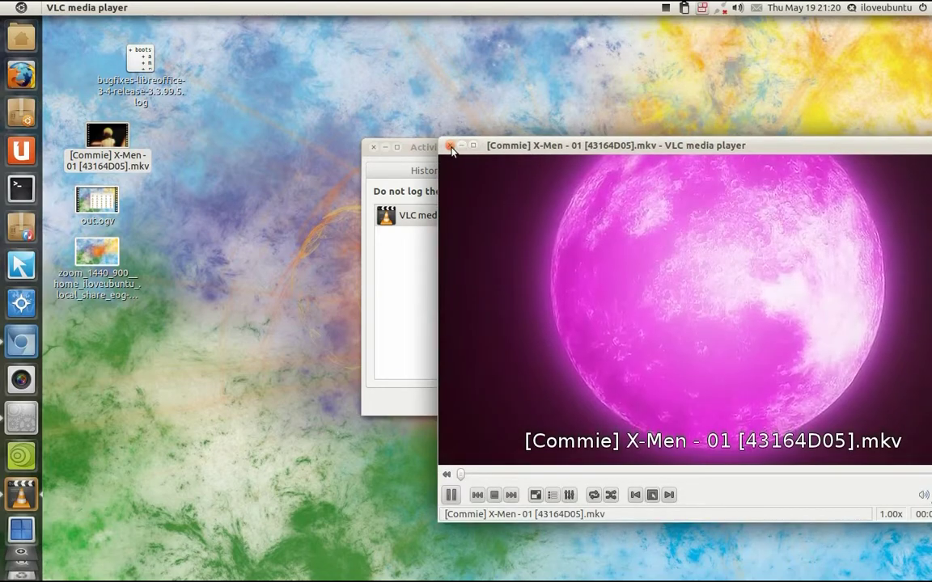
click(449, 147)
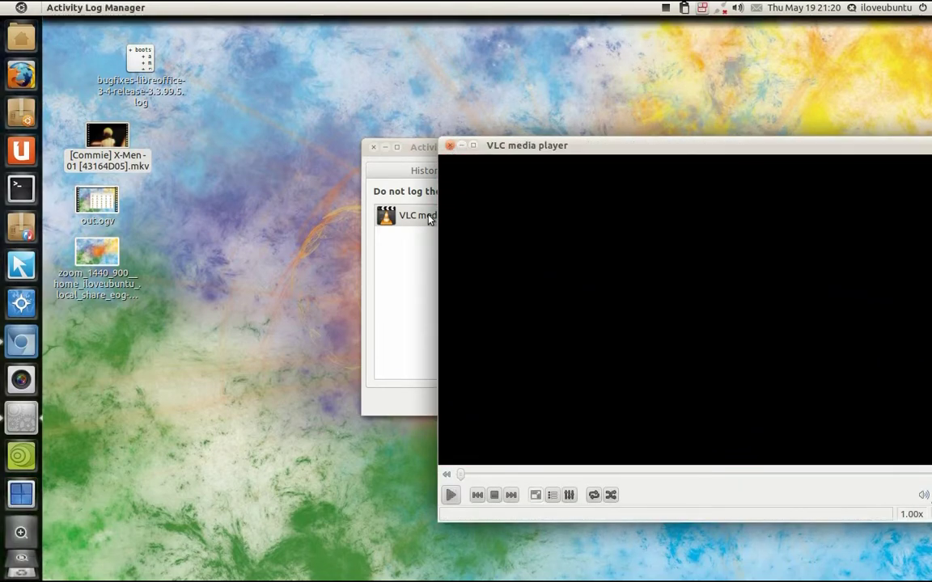
click(430, 220)
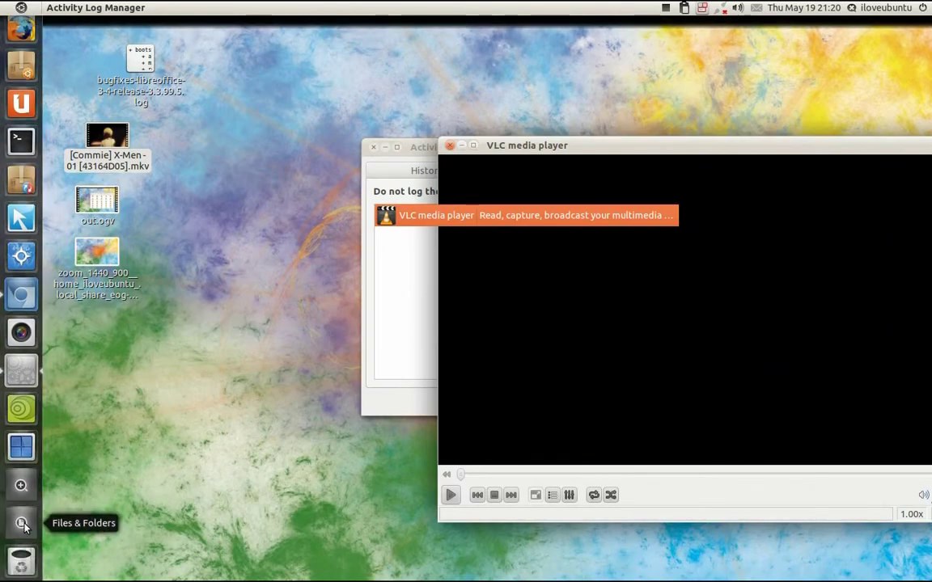
click(22, 523)
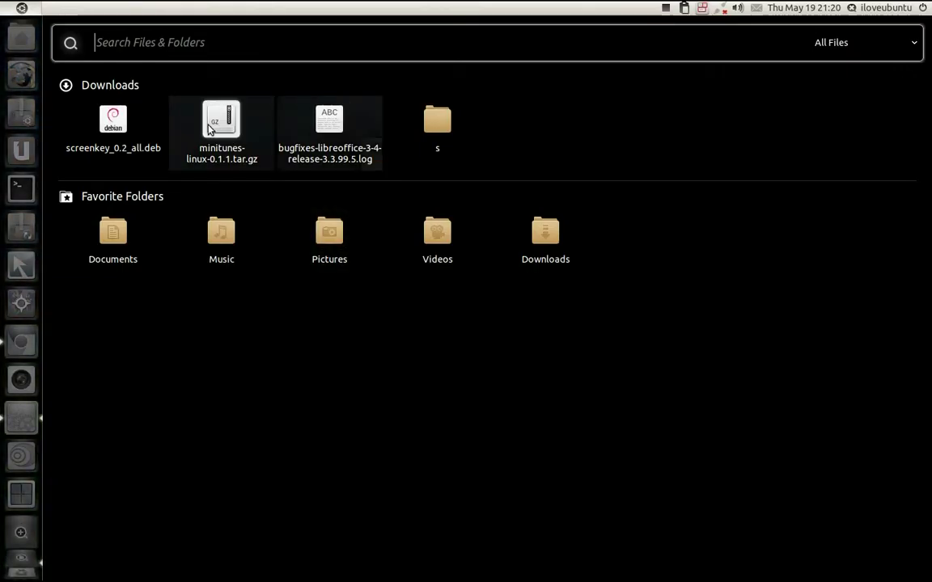
key(Escape)
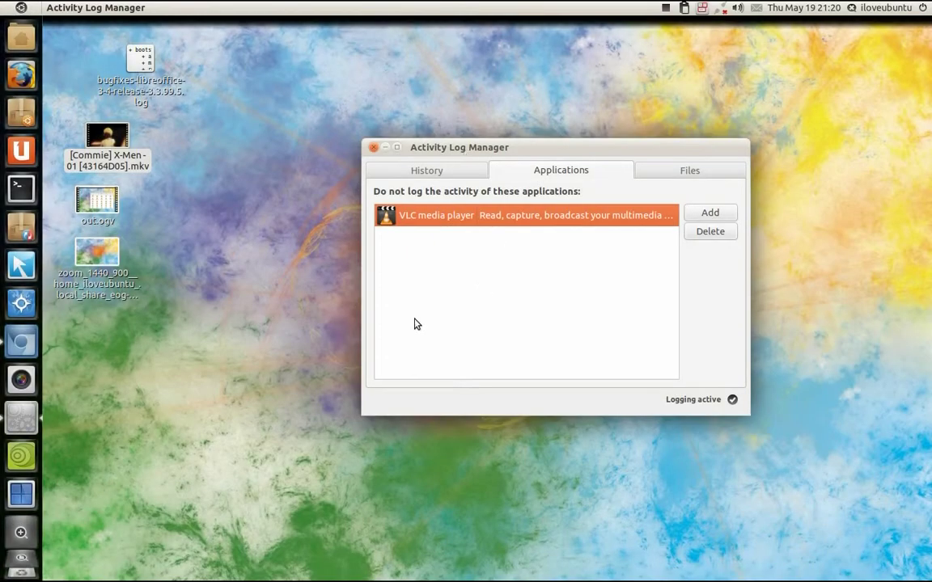
Open the X-Men video with Movie Player, close the player, and check Files & Folders for a logged entry
right_click(112, 134)
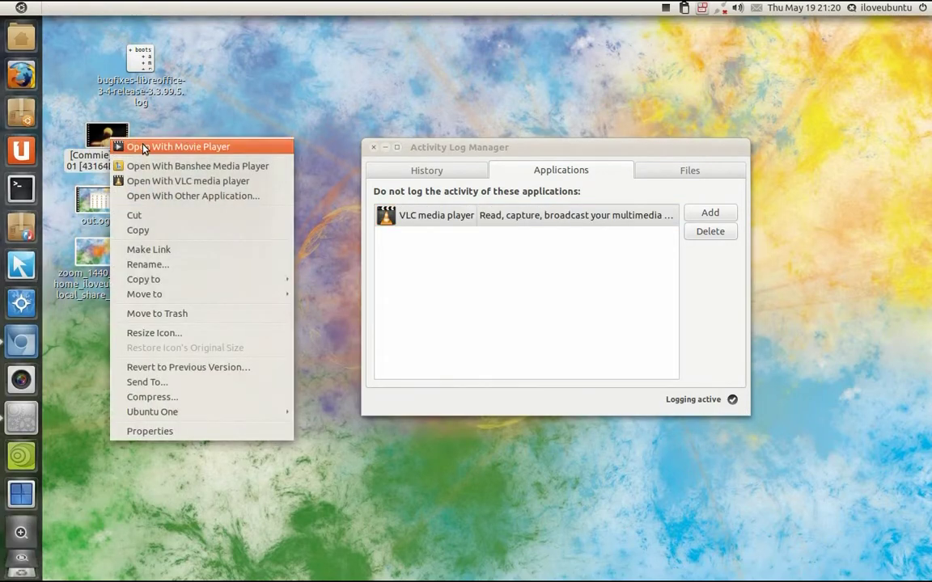
click(142, 149)
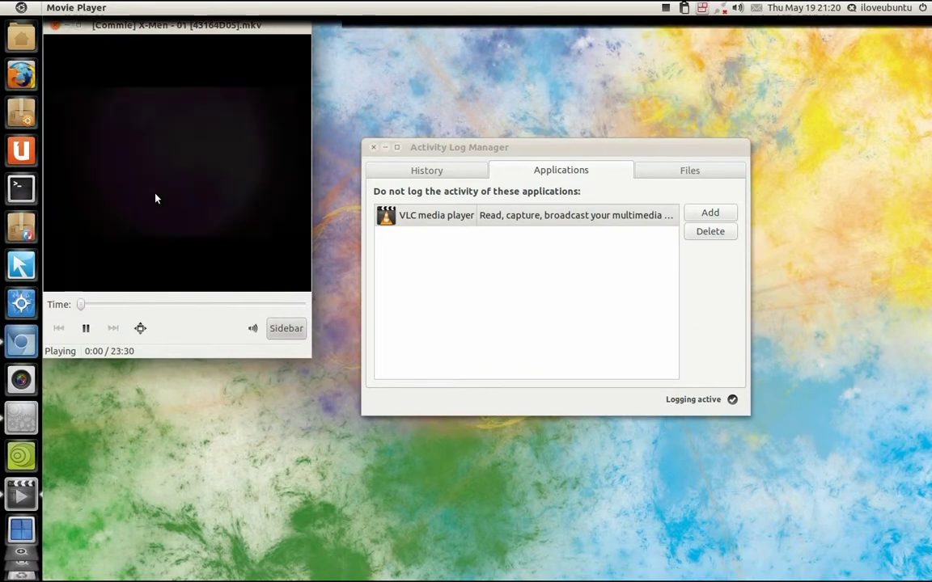
click(55, 26)
click(21, 521)
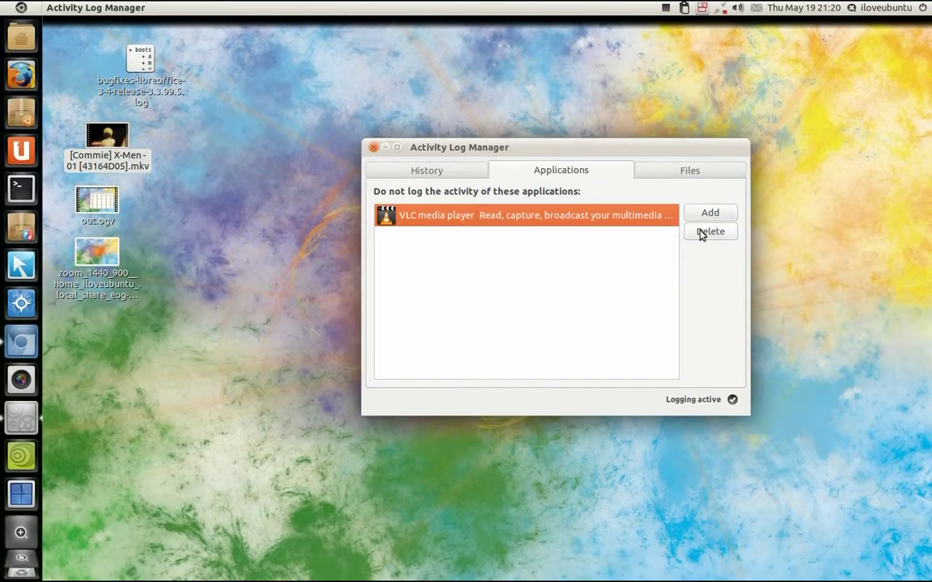
Remove VLC media player from the unlogged applications and prevent logging for the Video file type
click(706, 232)
click(684, 173)
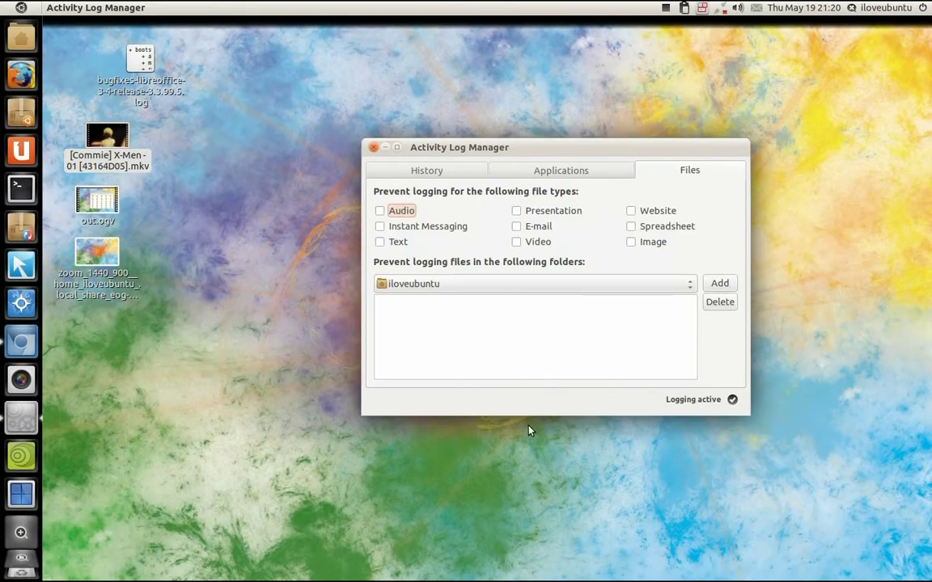
click(522, 246)
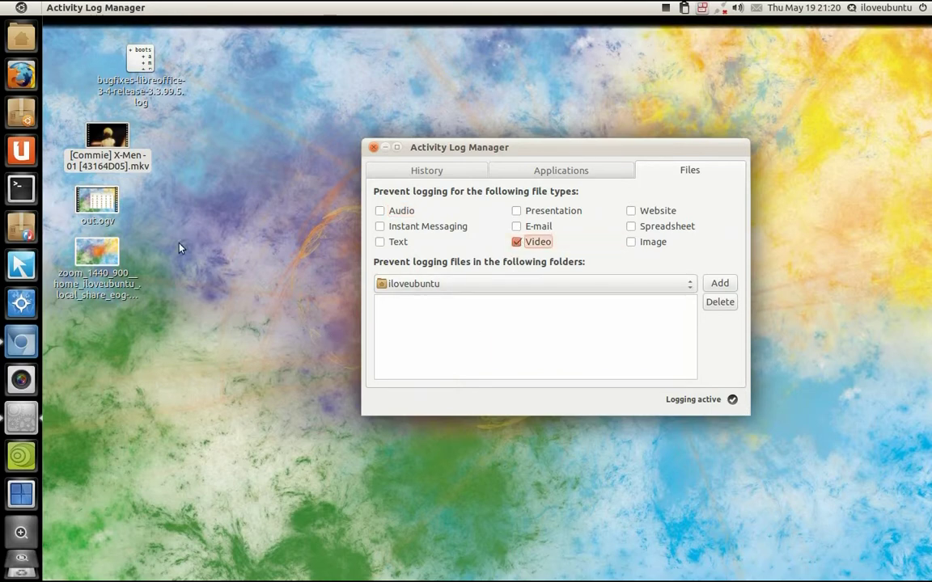
Play the X-Men video from the desktop in Movie Player, close the player, and check the recent entries in Files & Folders
click(104, 141)
click(104, 143)
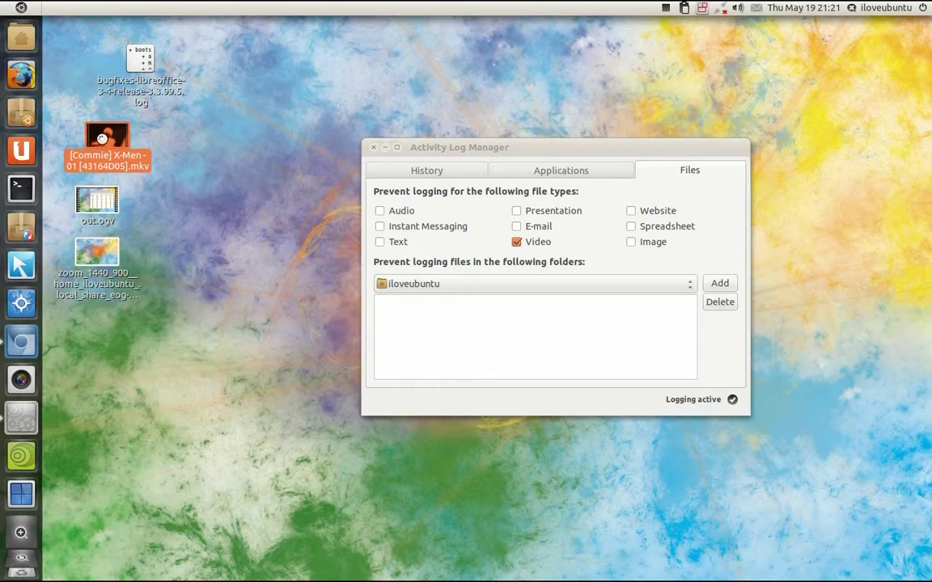
double_click(102, 139)
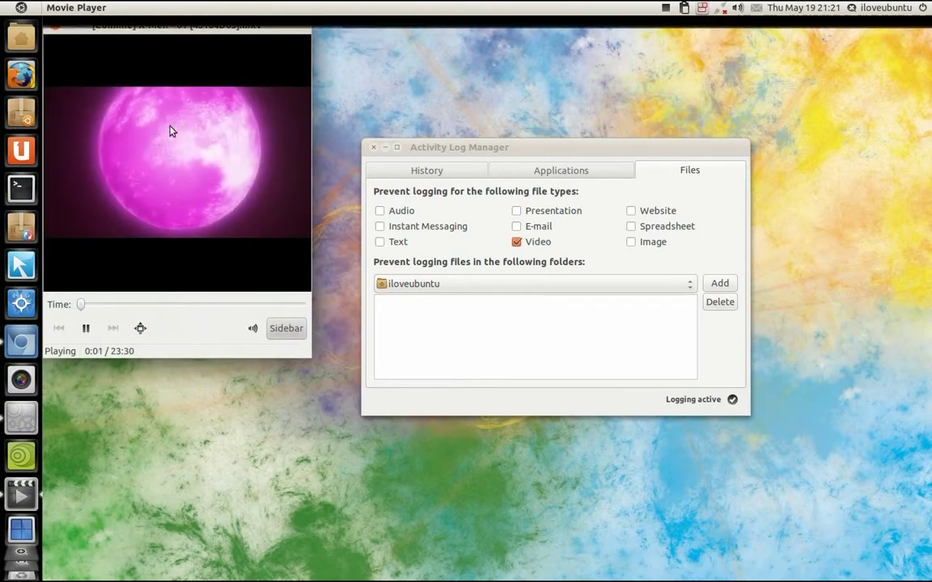
click(54, 27)
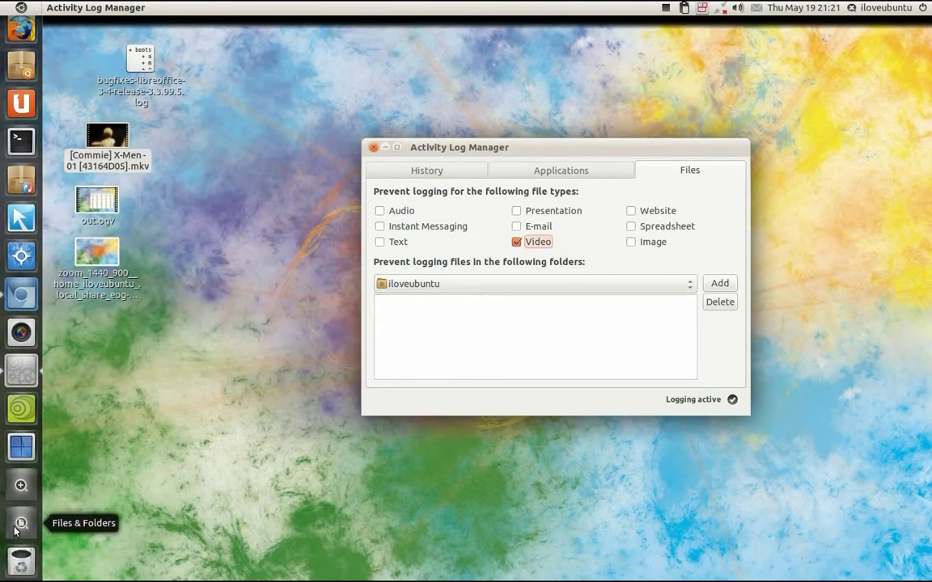
click(19, 524)
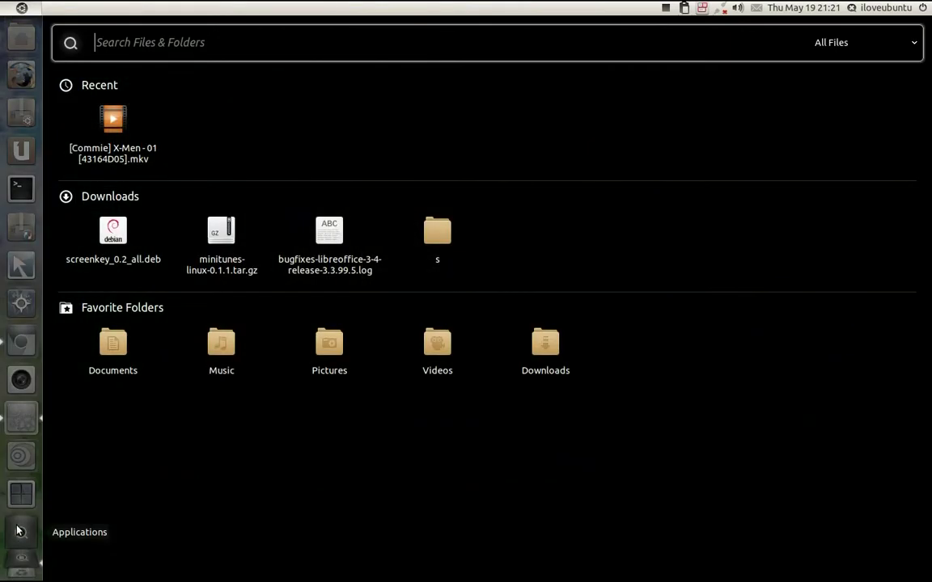
click(73, 93)
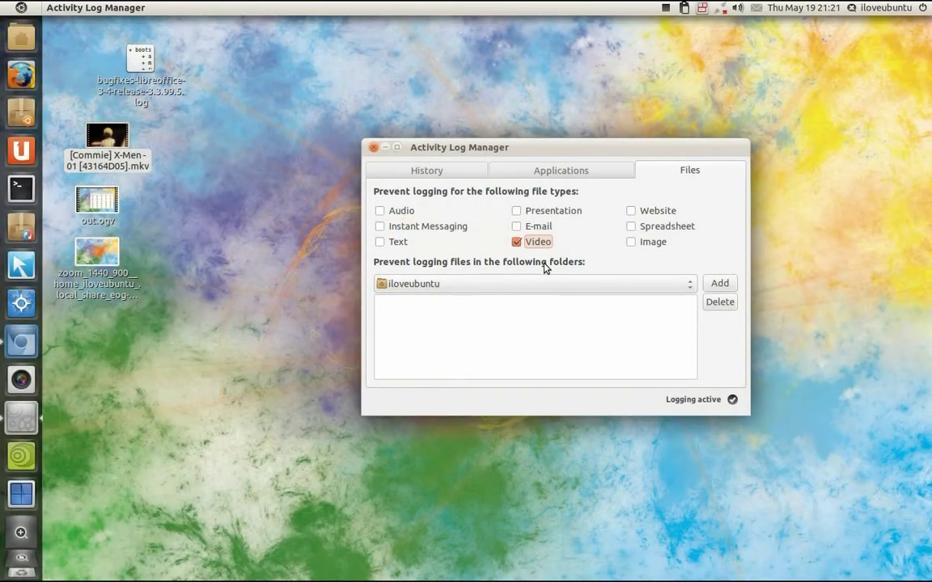
Allow logging of the Video file type again and delete the activity history for the last 15 minutes
click(525, 241)
click(429, 172)
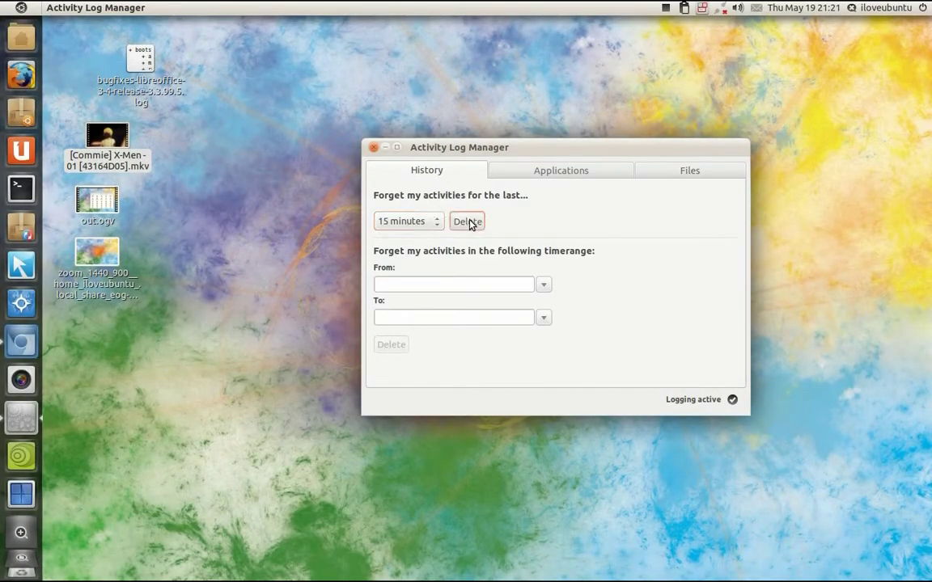
click(469, 222)
click(632, 327)
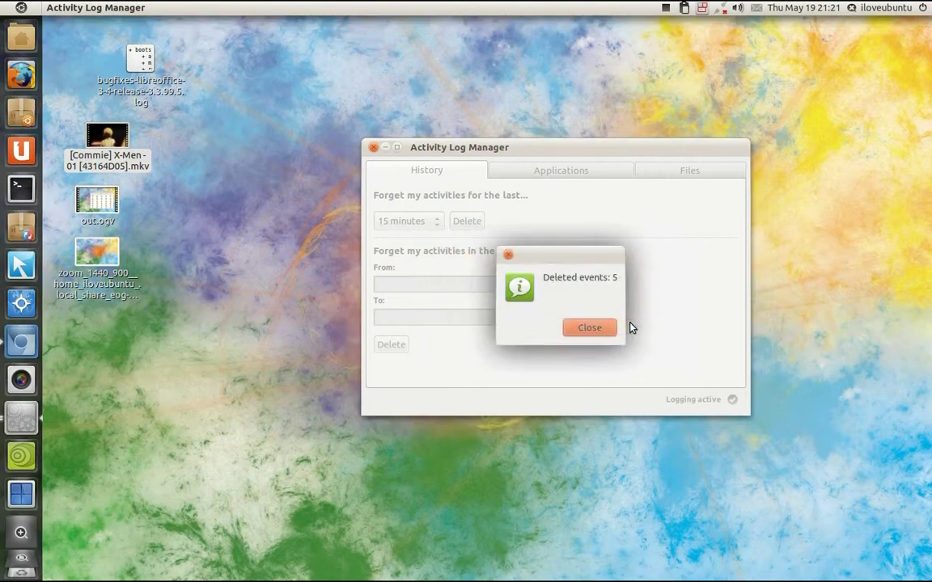
key(Return)
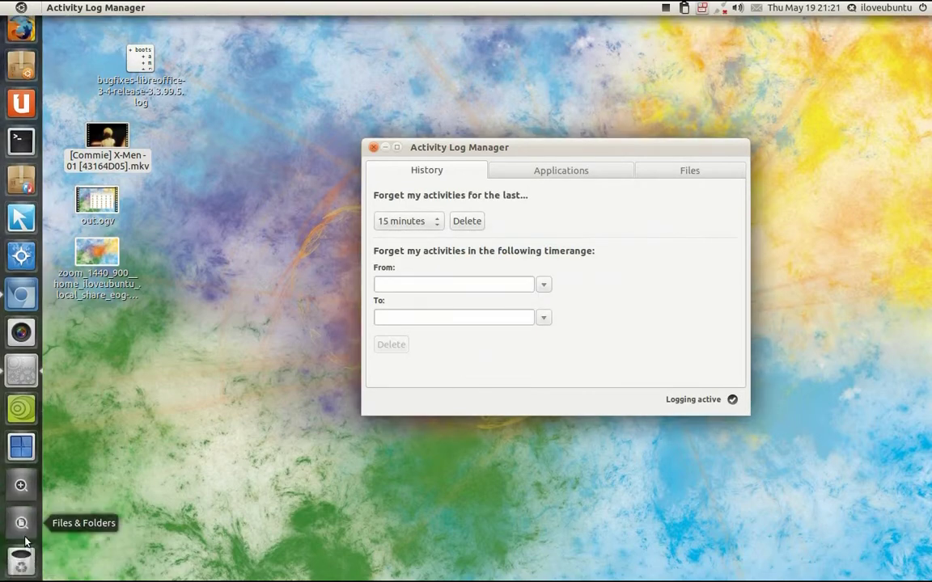
Check Files & Folders for remaining recent entries and prevent logging for the Video file type
click(21, 520)
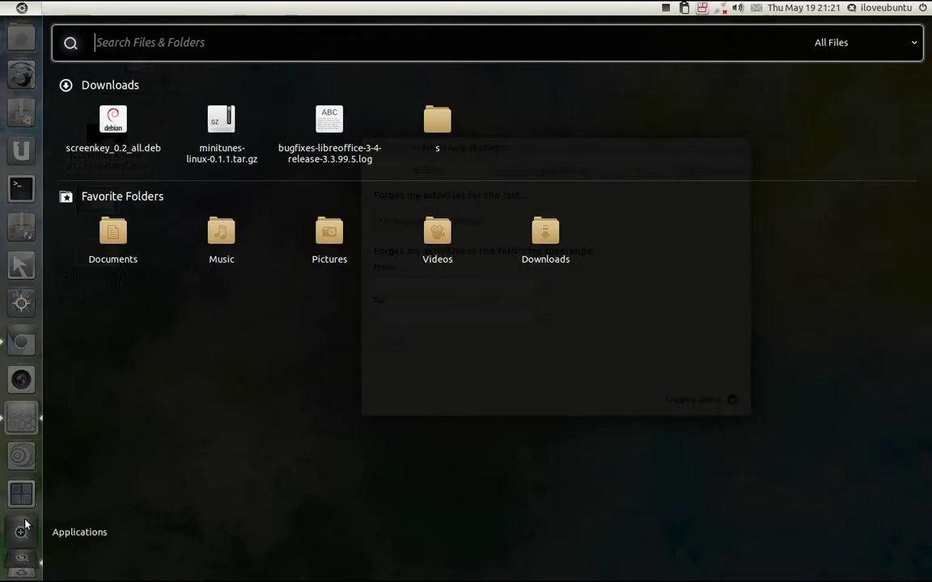
click(218, 6)
click(688, 171)
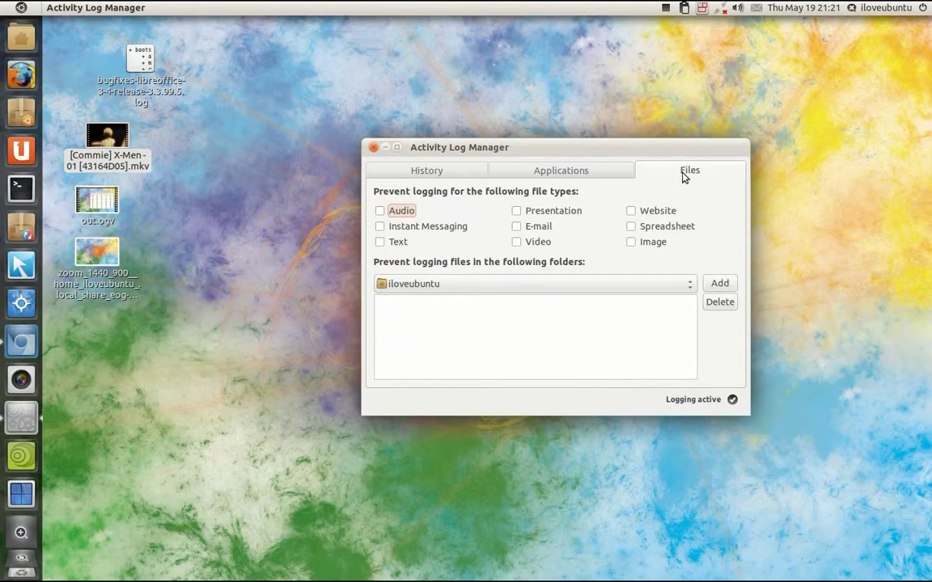
click(537, 242)
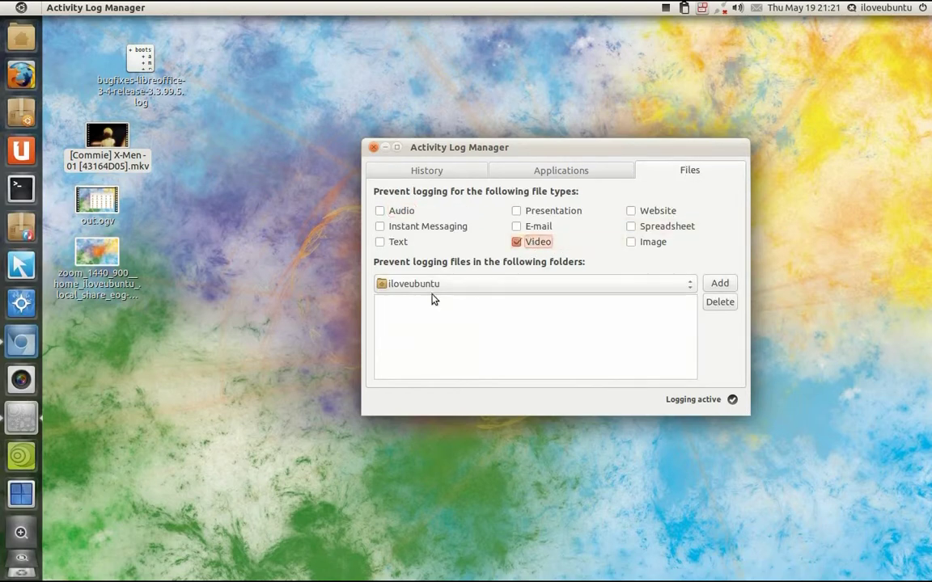
Test the Video restriction by opening and closing the X-Men video, and look for a recent entry in Files & Folders
double_click(108, 144)
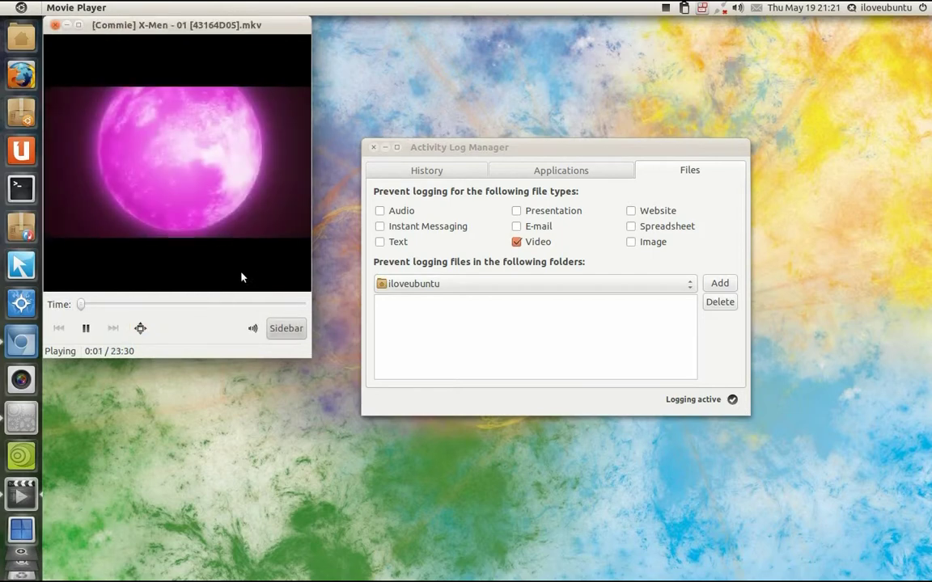
click(54, 25)
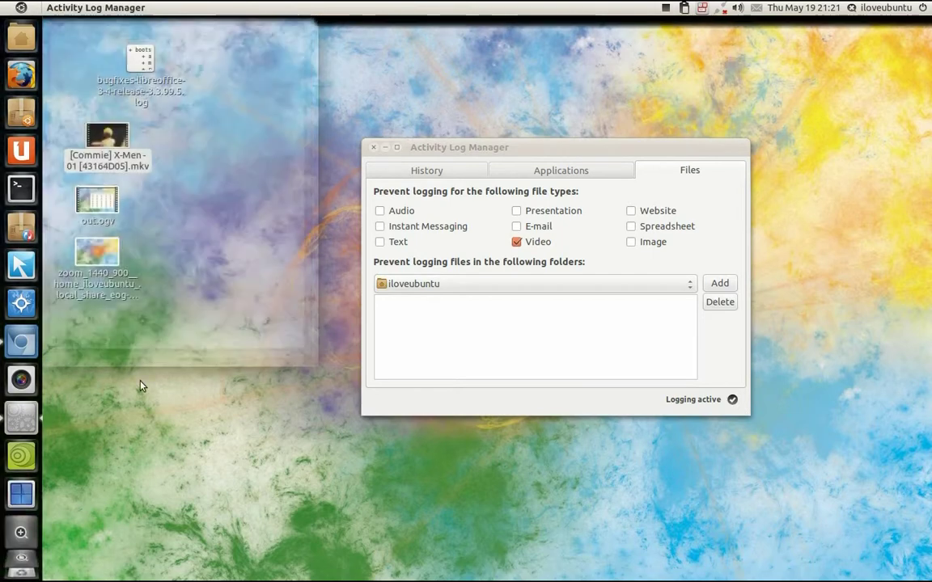
click(21, 528)
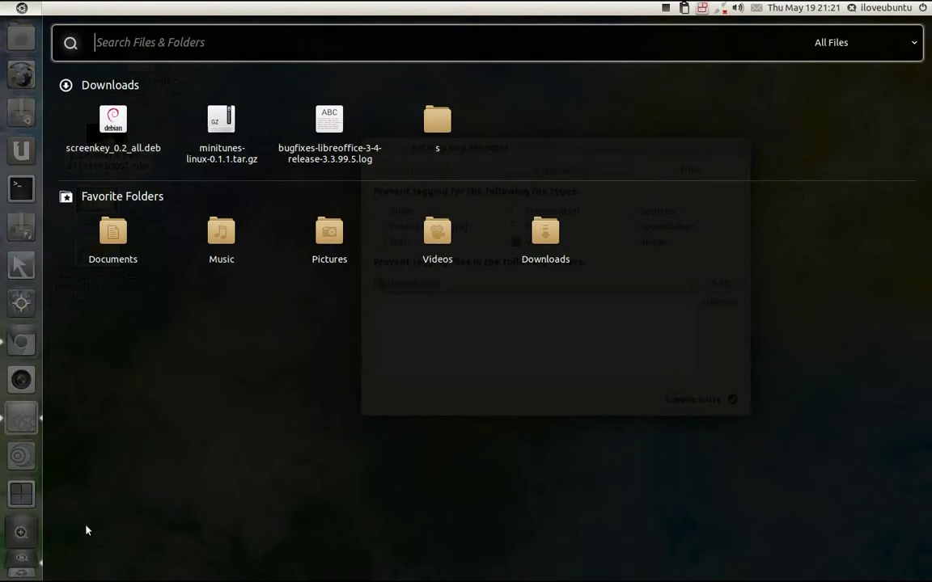
click(314, 5)
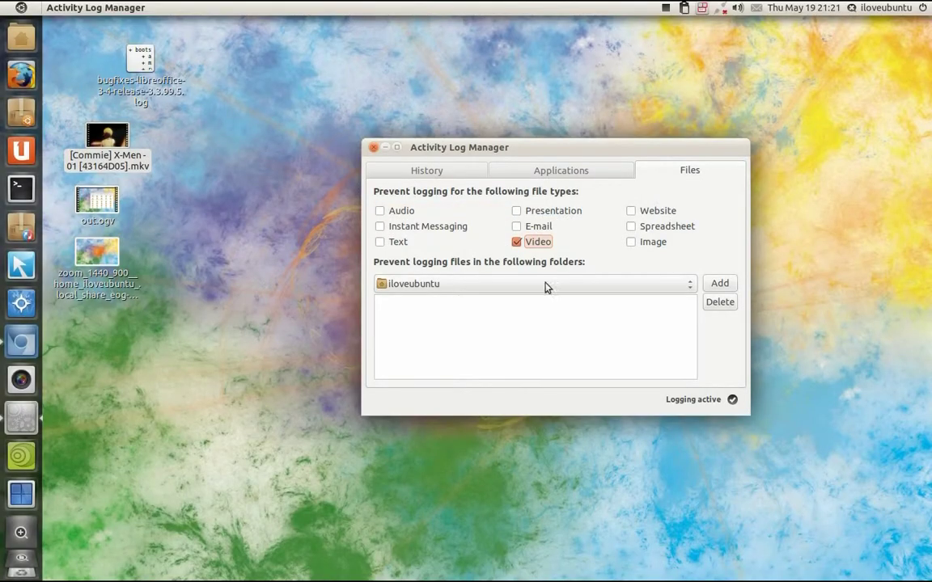
Lift the Video logging restriction and test it by opening and closing the X-Men video and checking Files & Folders
double_click(130, 162)
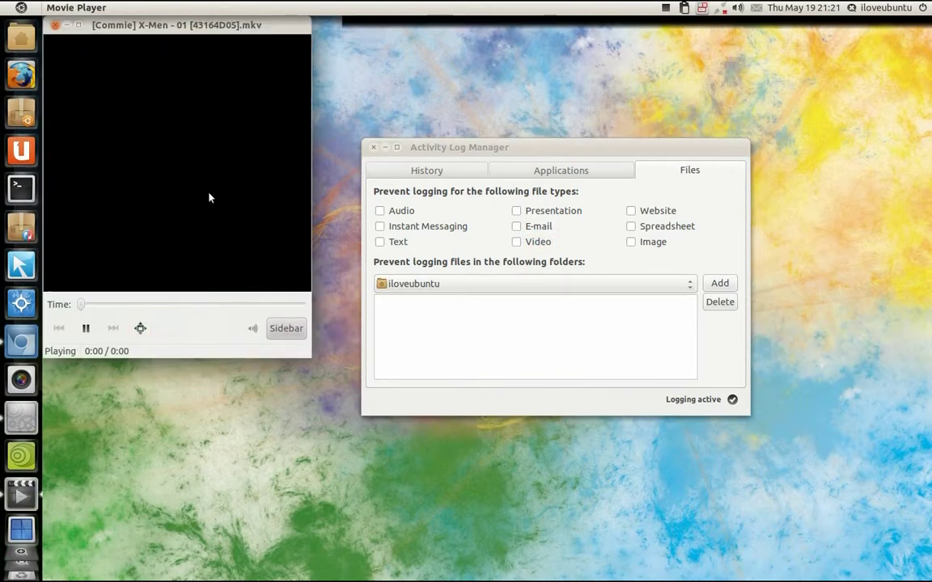
click(53, 25)
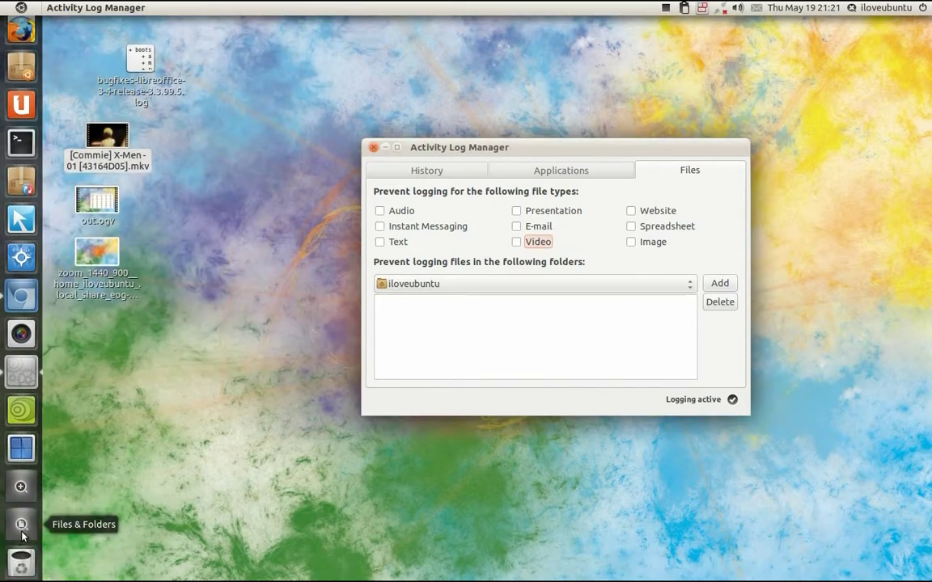
click(22, 530)
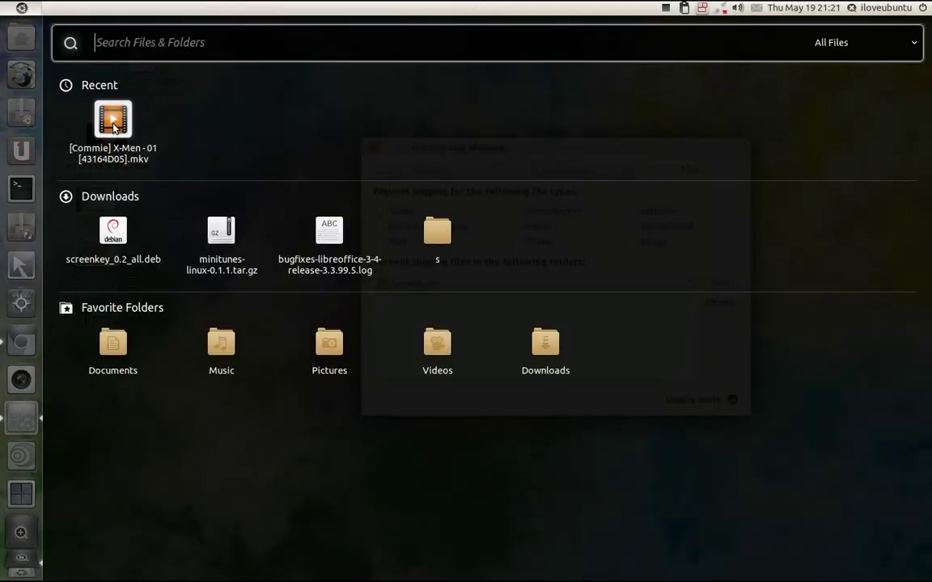
key(Escape)
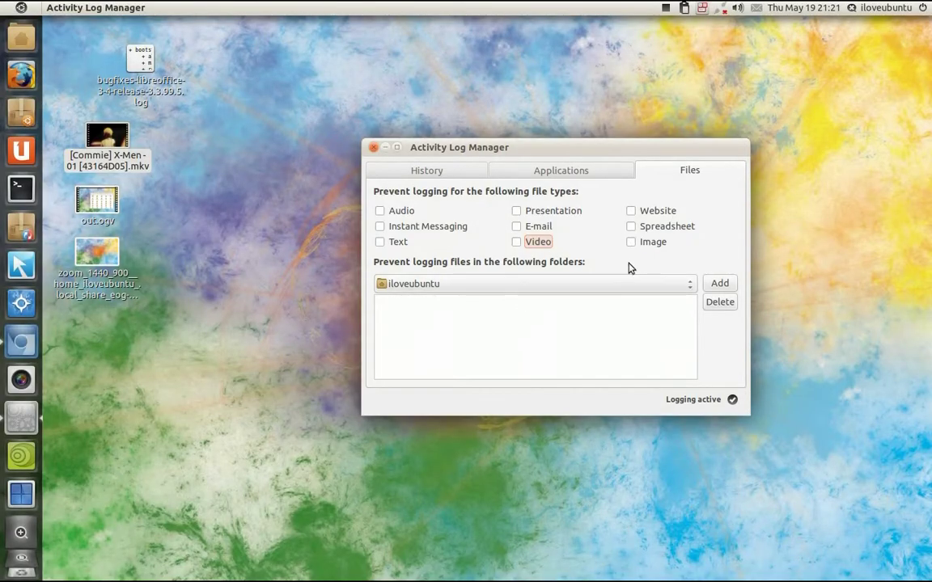
Prevent logging for the Image file type and test it by opening and closing the desktop wallpaper image and checking Files & Folders
click(632, 243)
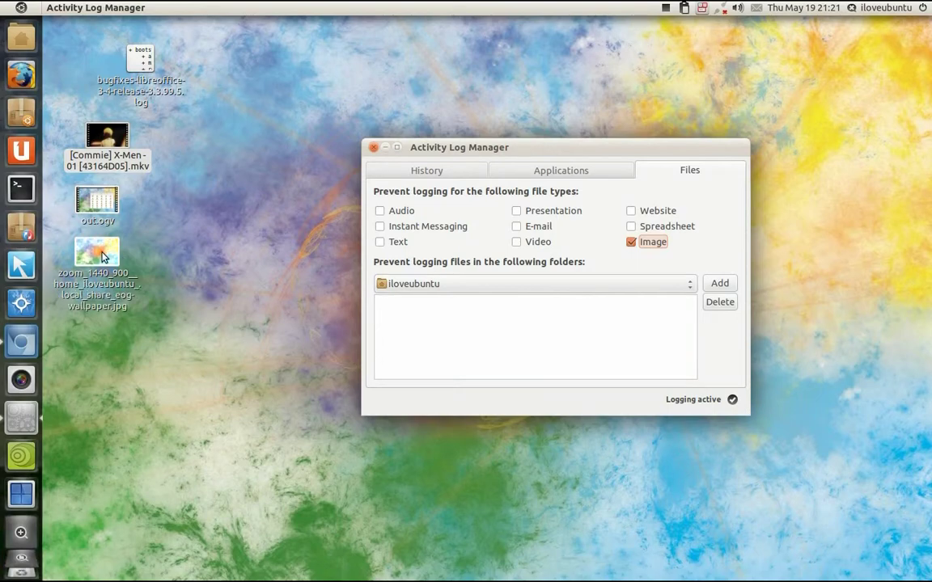
double_click(135, 281)
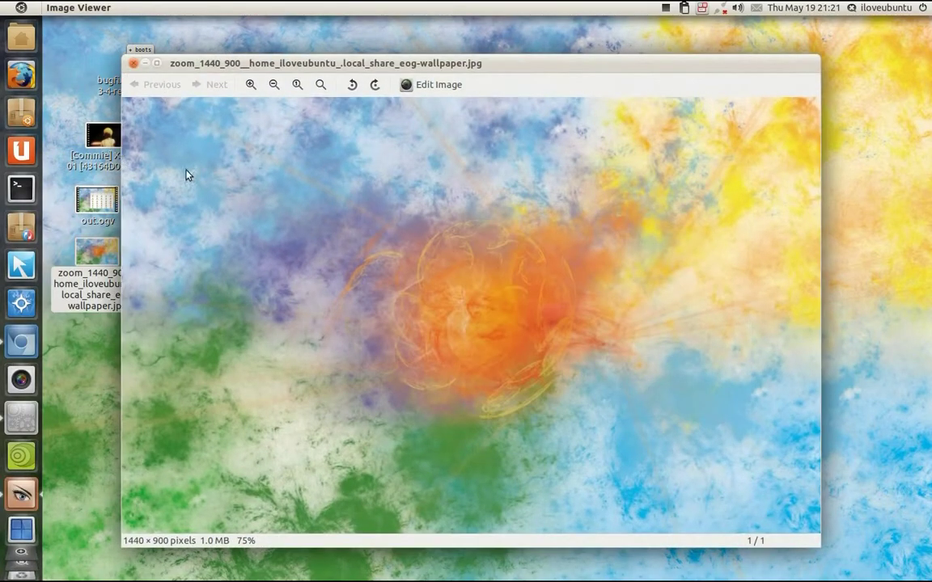
click(132, 64)
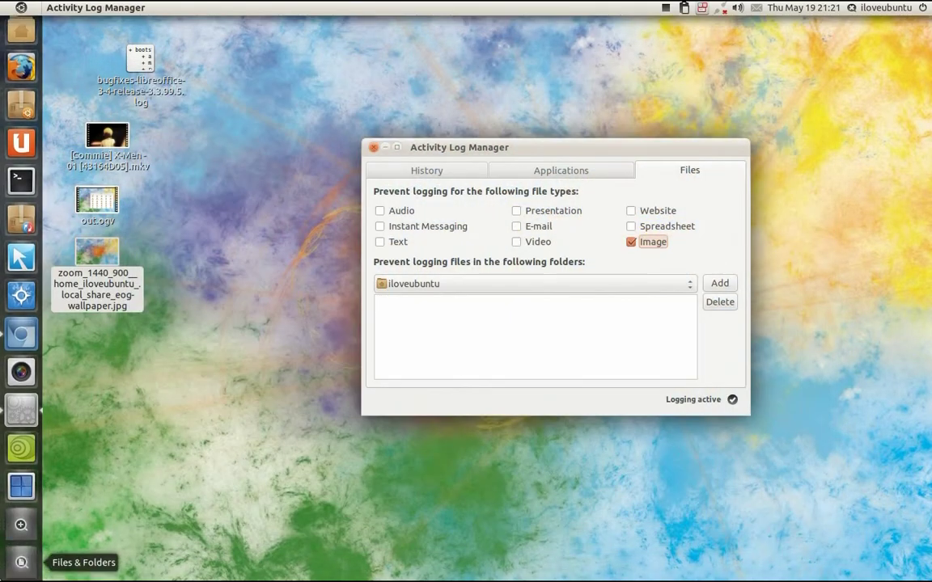
click(22, 504)
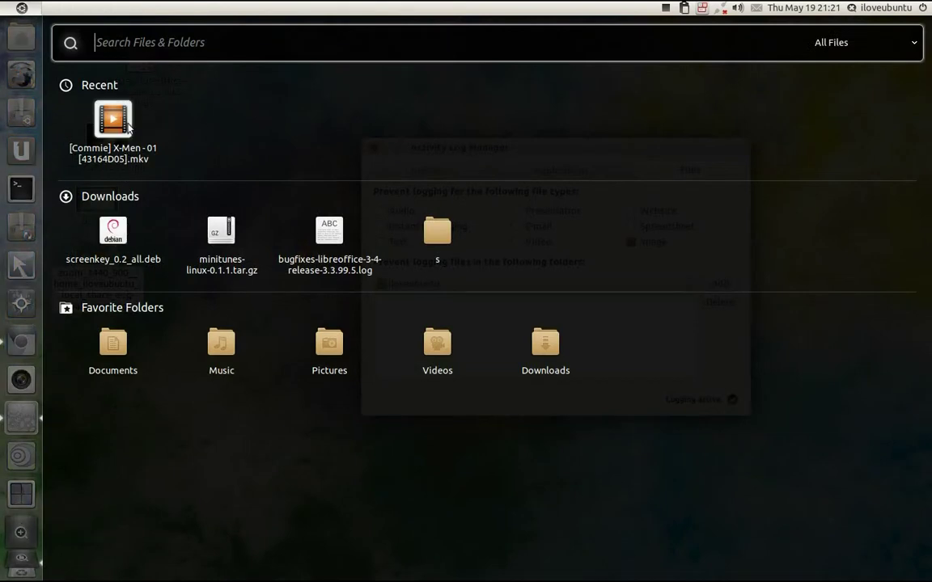
click(237, 6)
Allow logging of the Image file type again and test it by reopening the wallpaper image and checking Files & Folders
click(631, 242)
double_click(91, 283)
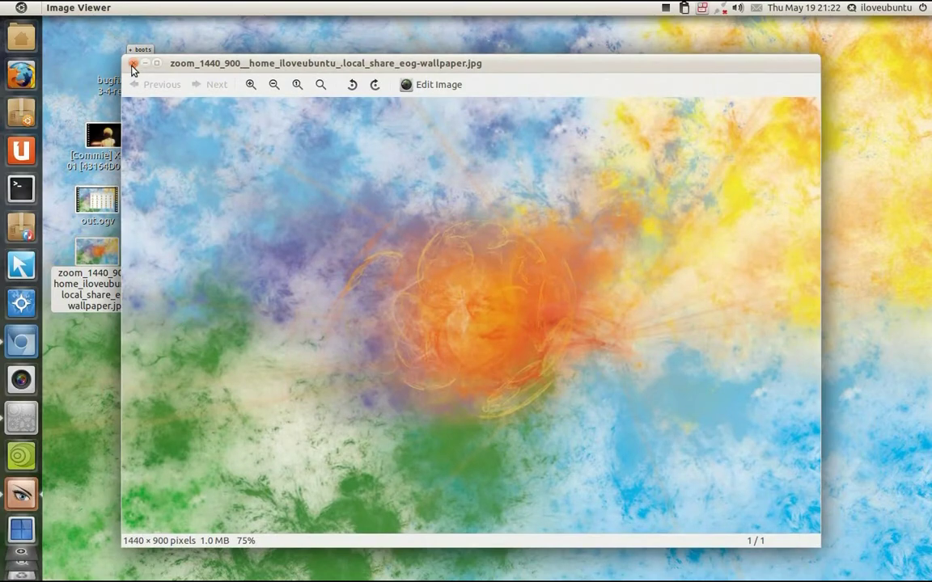
click(133, 63)
click(21, 524)
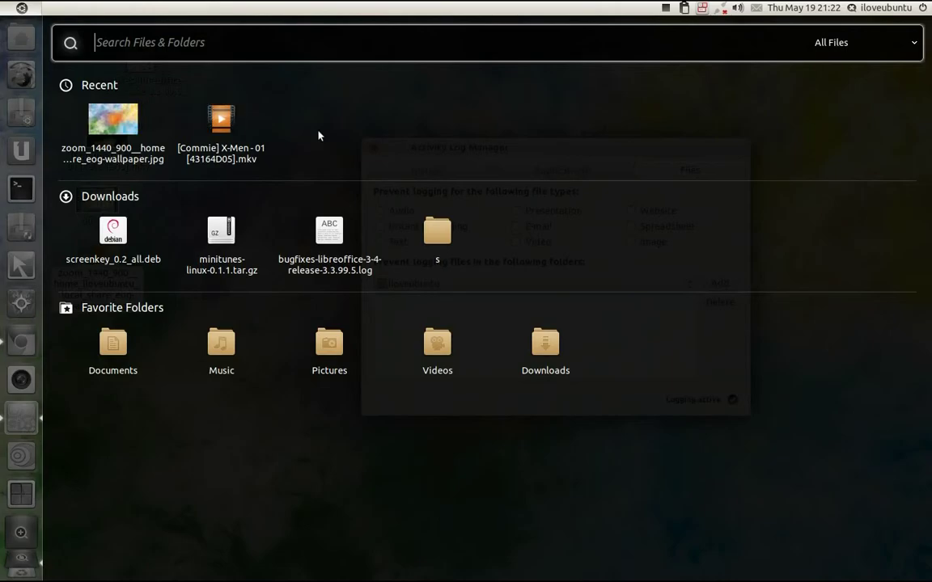
key(Escape)
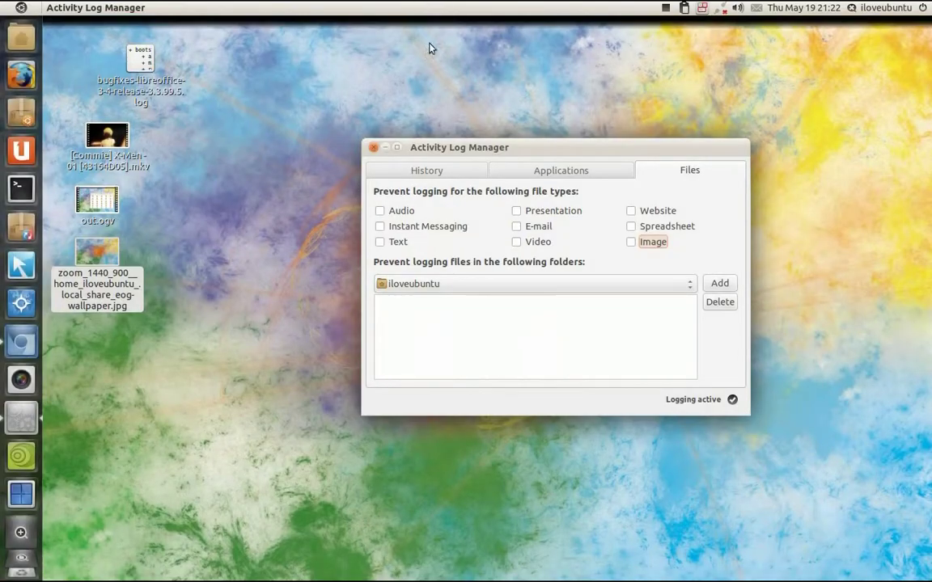
Set the time range of activities to forget from Sunday, 01 May 2011 to Friday, 20 May 2011
click(444, 172)
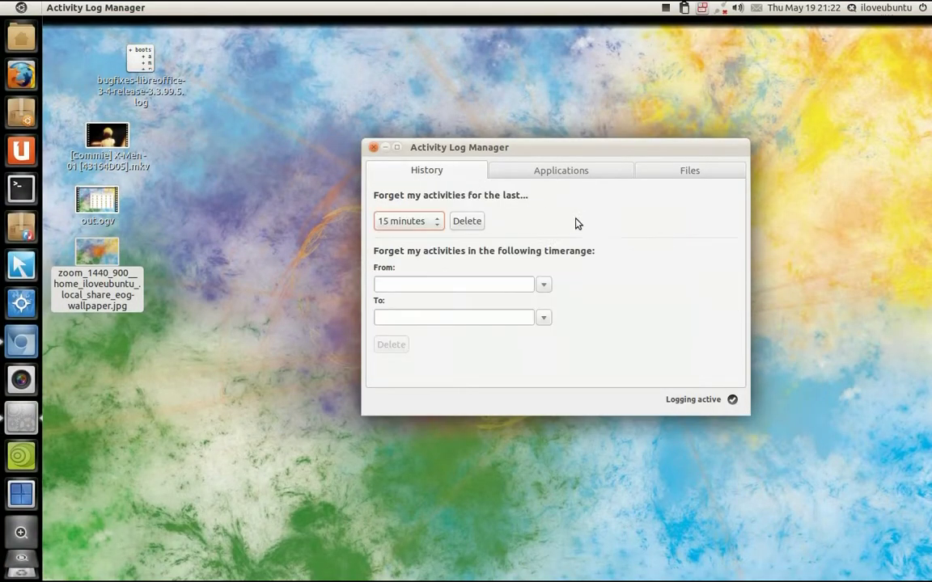
click(542, 286)
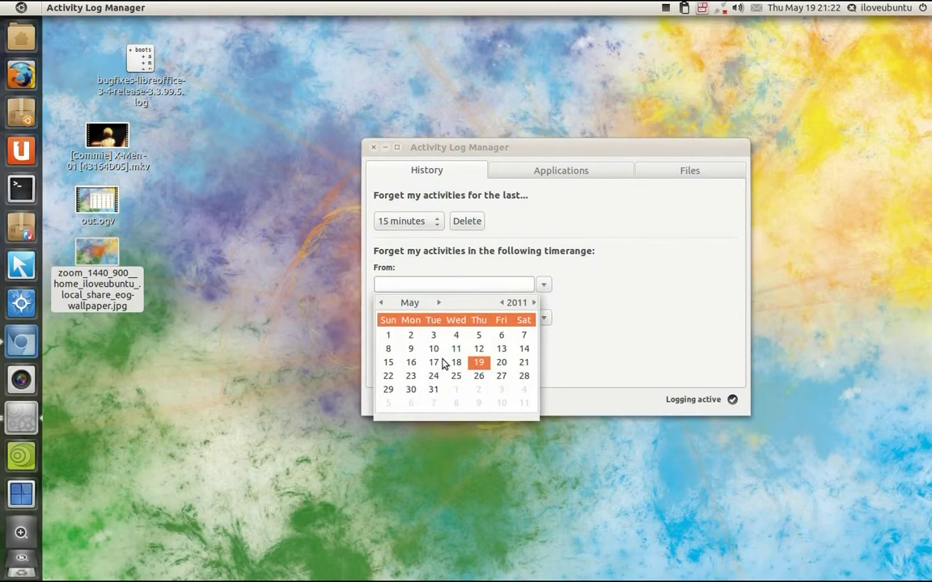
click(388, 336)
double_click(385, 336)
click(543, 317)
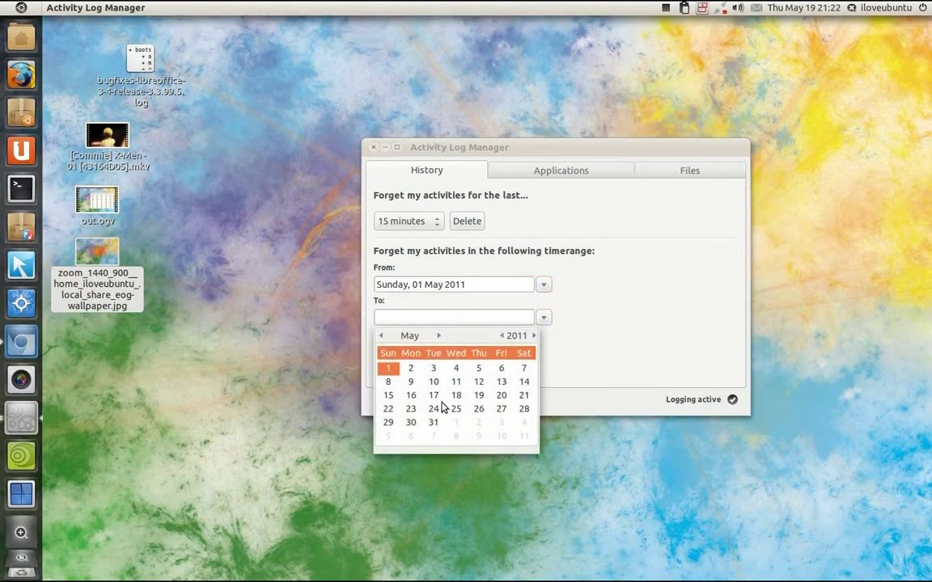
click(500, 396)
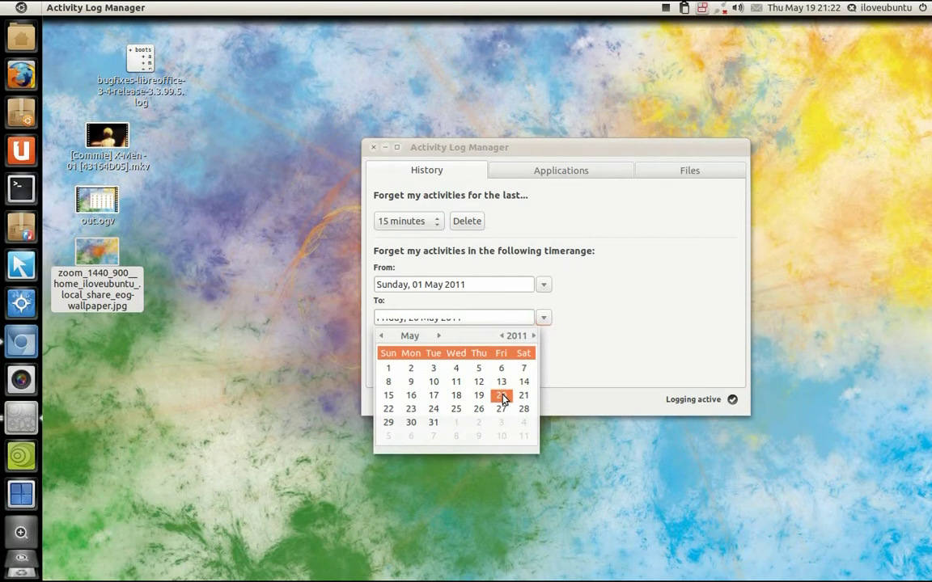
double_click(500, 397)
Delete the activity history for the chosen time range and check Files & Folders for remaining recent entries
click(391, 348)
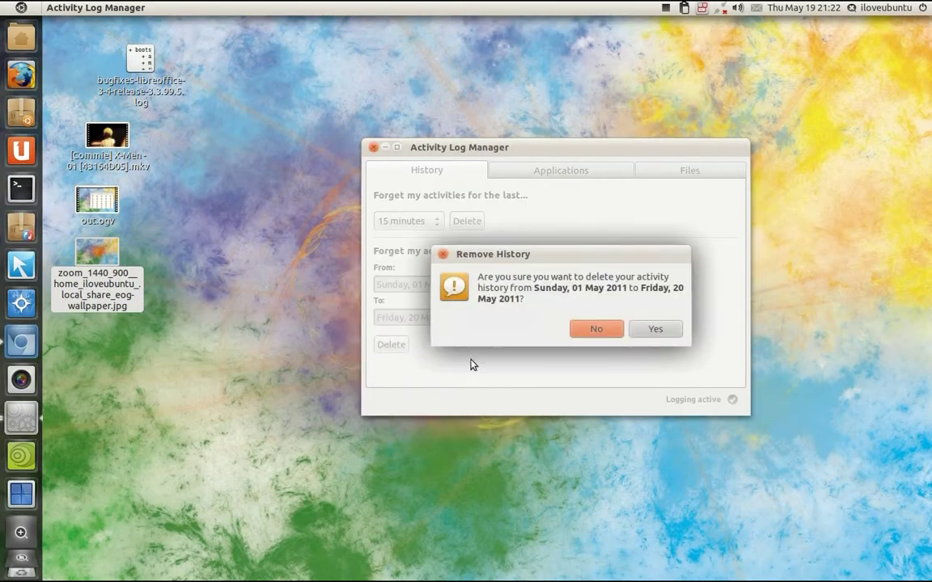
click(653, 330)
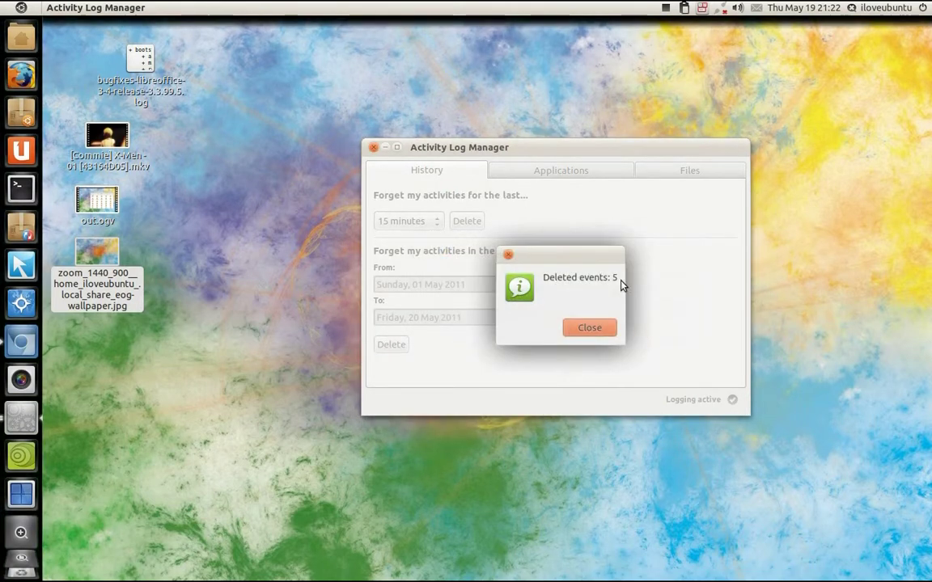
click(590, 328)
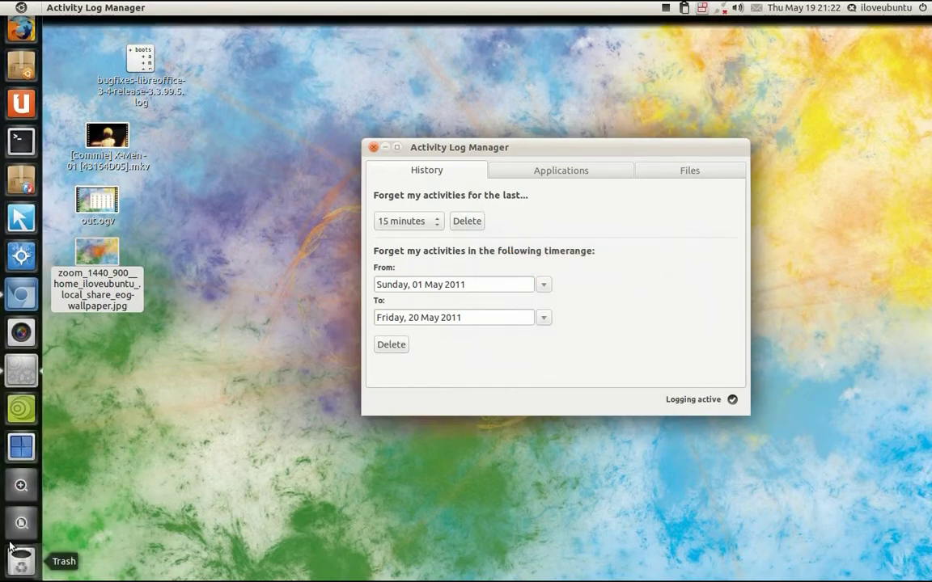
click(20, 521)
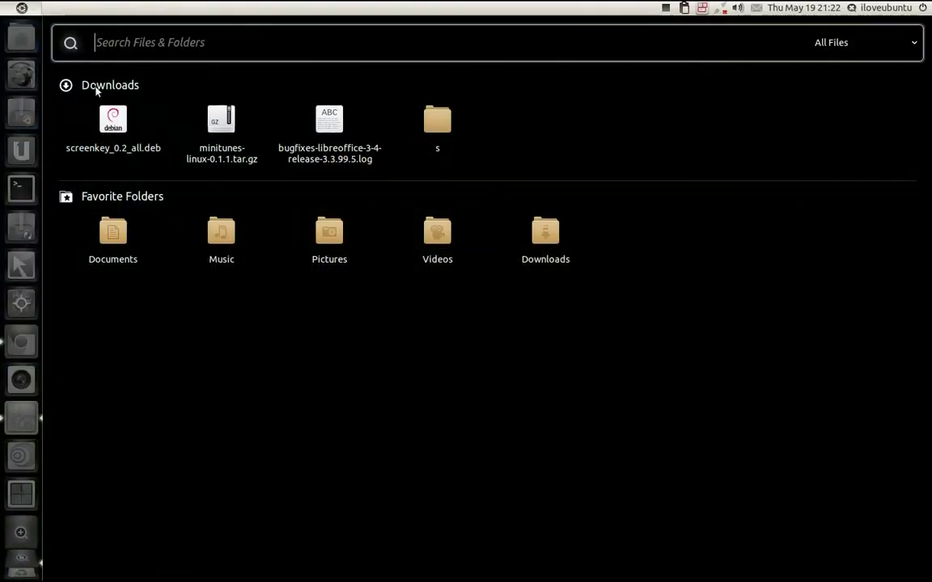
click(276, 8)
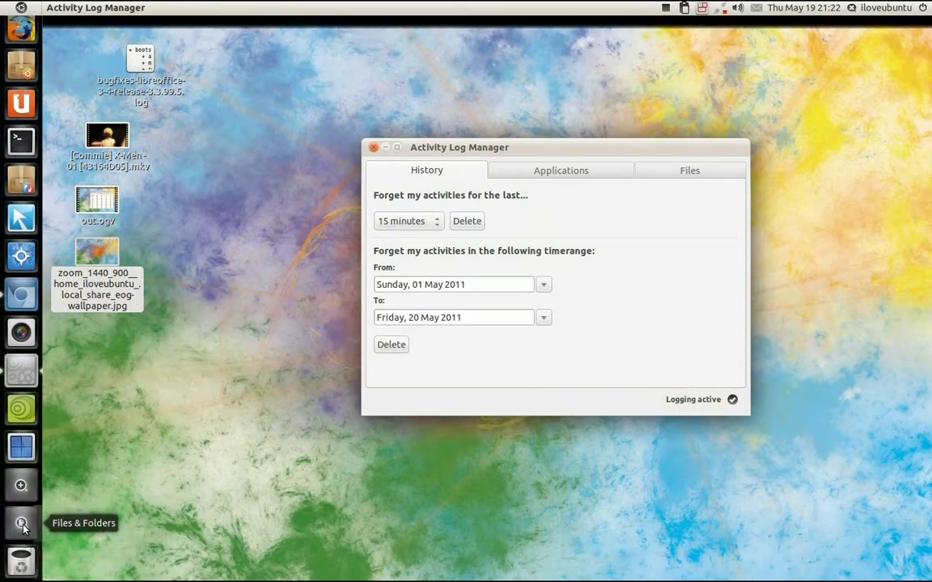
Check Files & Folders for recent entries, and stop all activity logging in Activity Log Manager
click(21, 531)
click(250, 6)
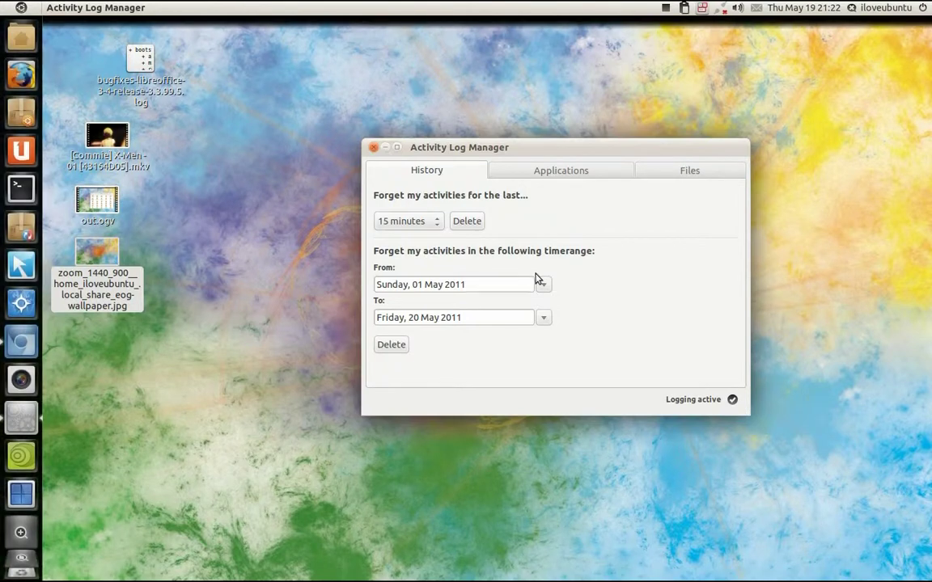
click(693, 401)
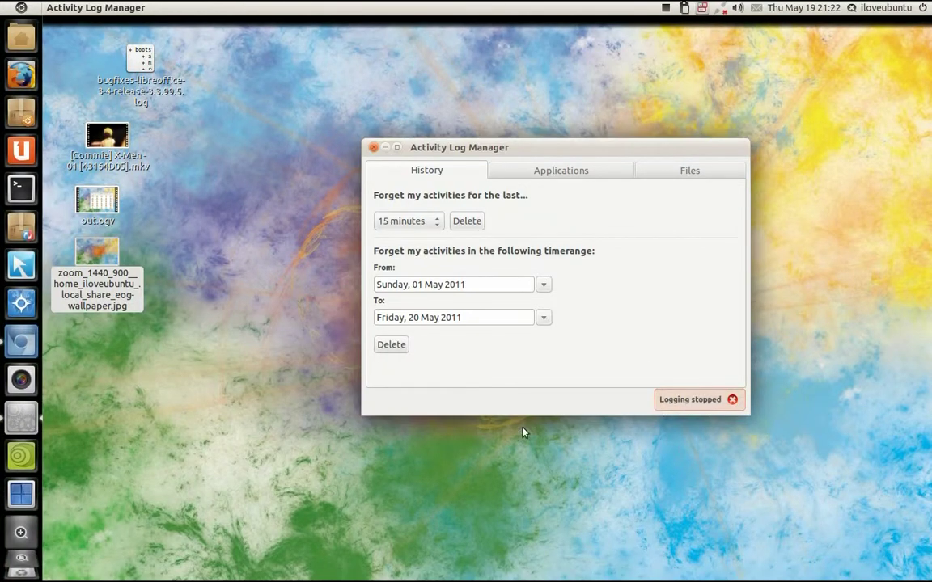
Test the stopped logging by opening and closing the wallpaper image, out.ogv, the X-Men video and the bugfixes log, and checking Files & Folders
click(98, 267)
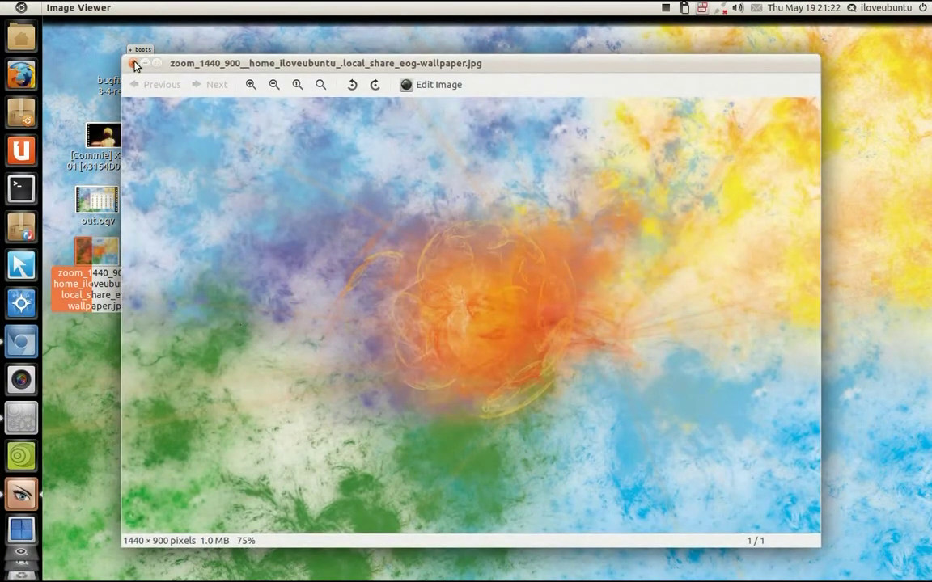
click(134, 64)
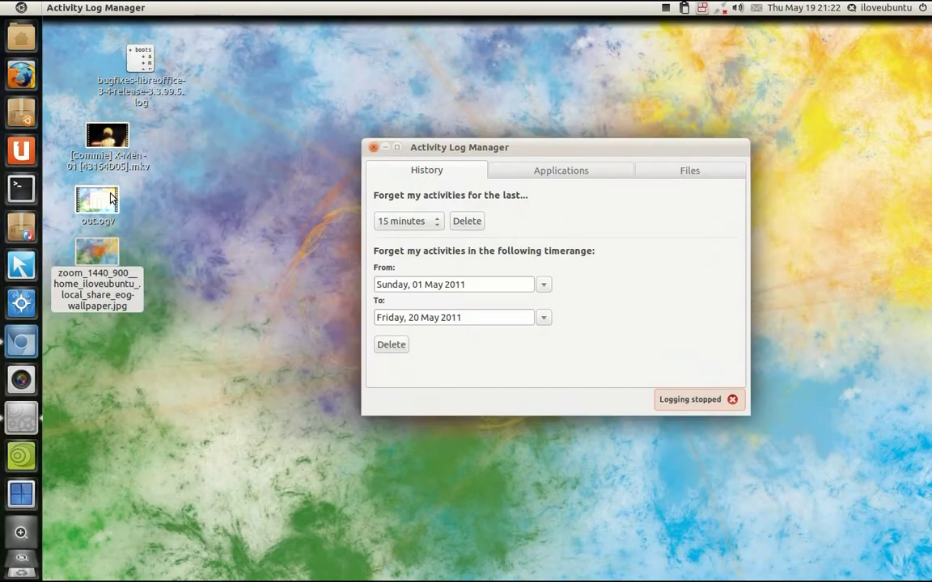
click(103, 200)
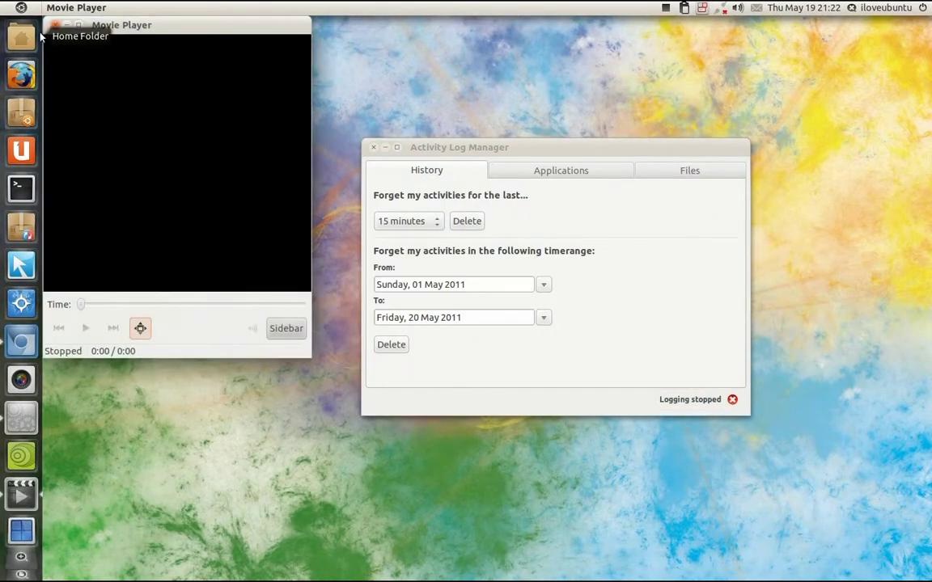
click(52, 26)
double_click(108, 150)
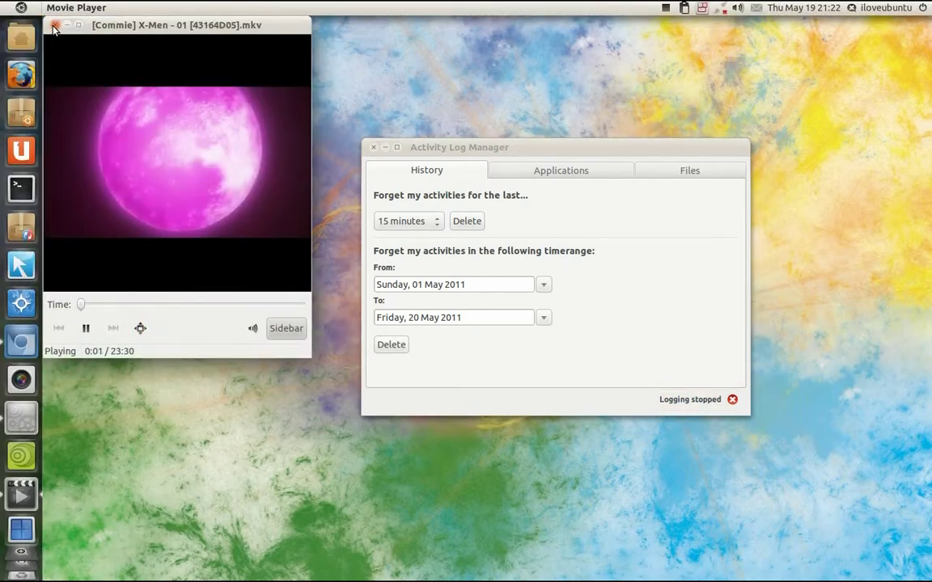
click(54, 26)
double_click(134, 73)
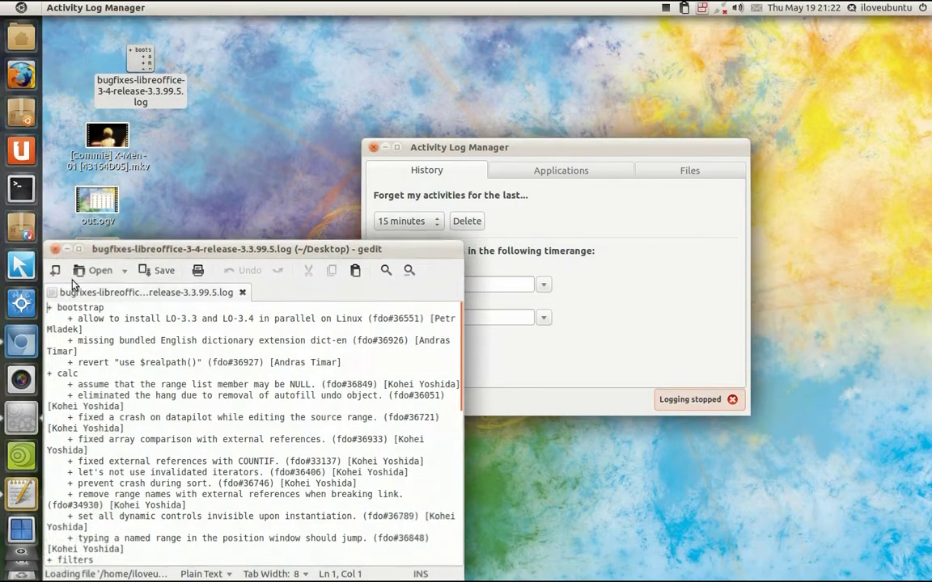
key(ctrl+q)
click(21, 525)
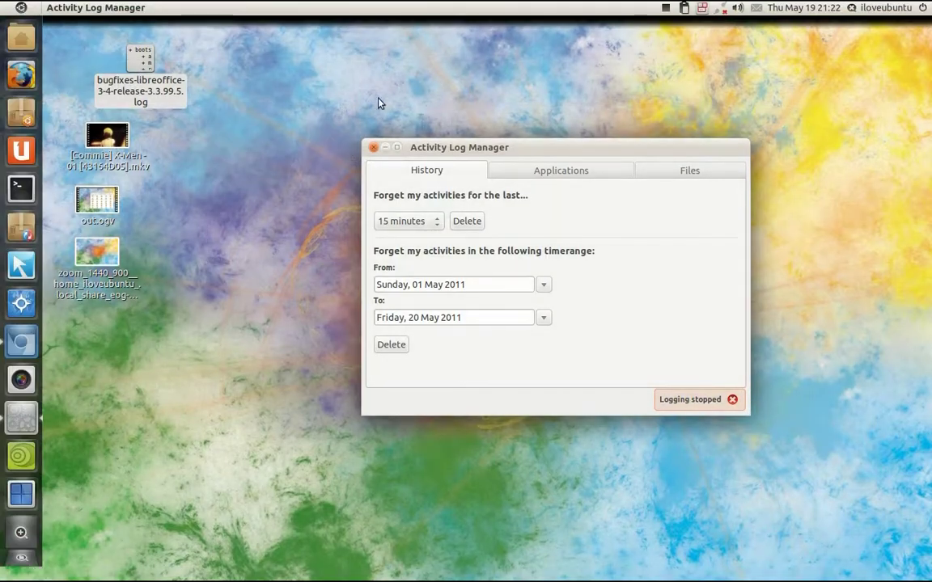
Turn activity logging back on, and open and close the bugfixes log and the X-Men video from the desktop
click(674, 405)
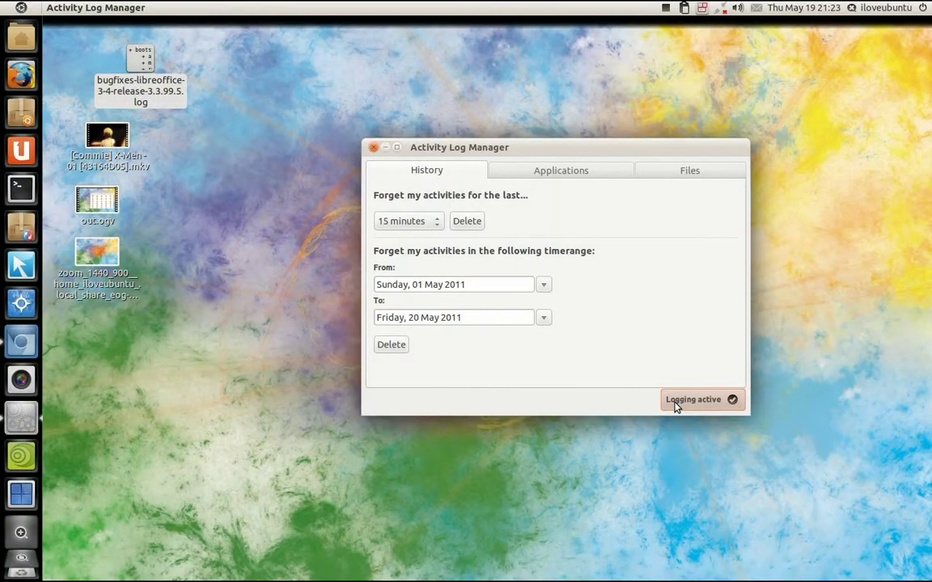
click(136, 65)
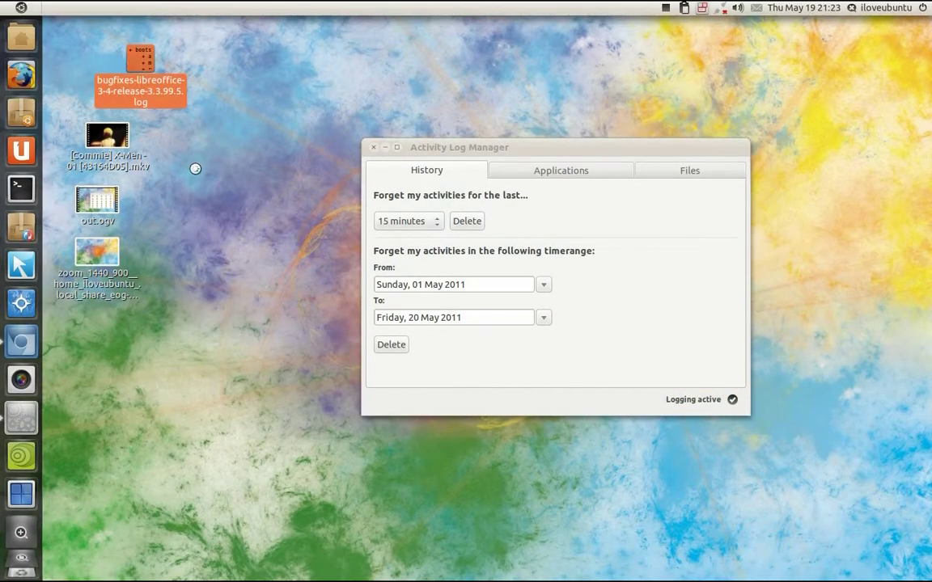
click(55, 249)
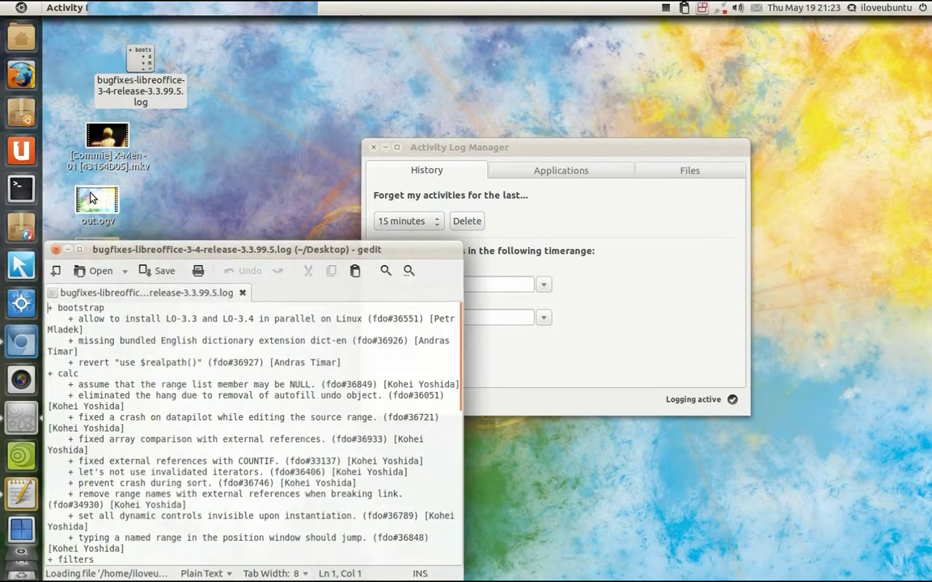
double_click(107, 146)
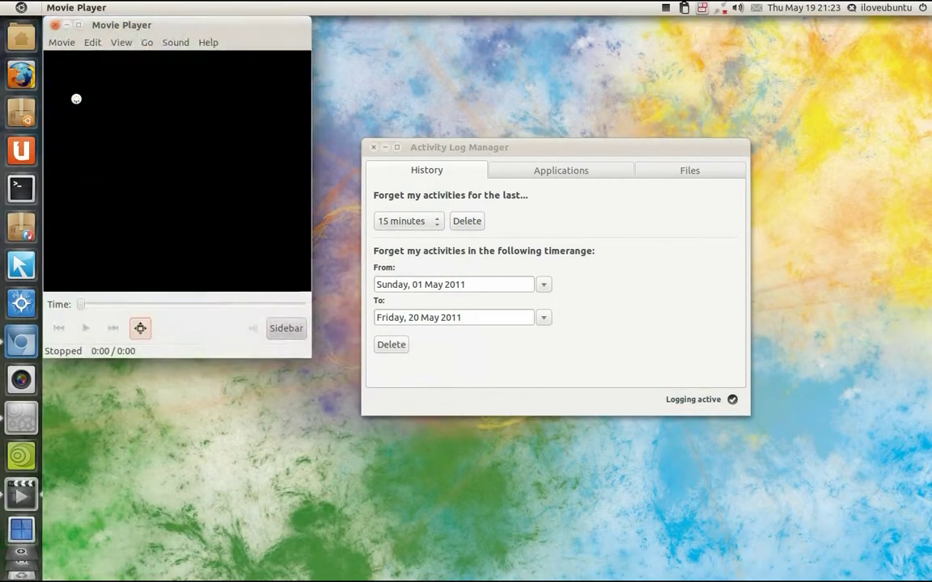
click(55, 27)
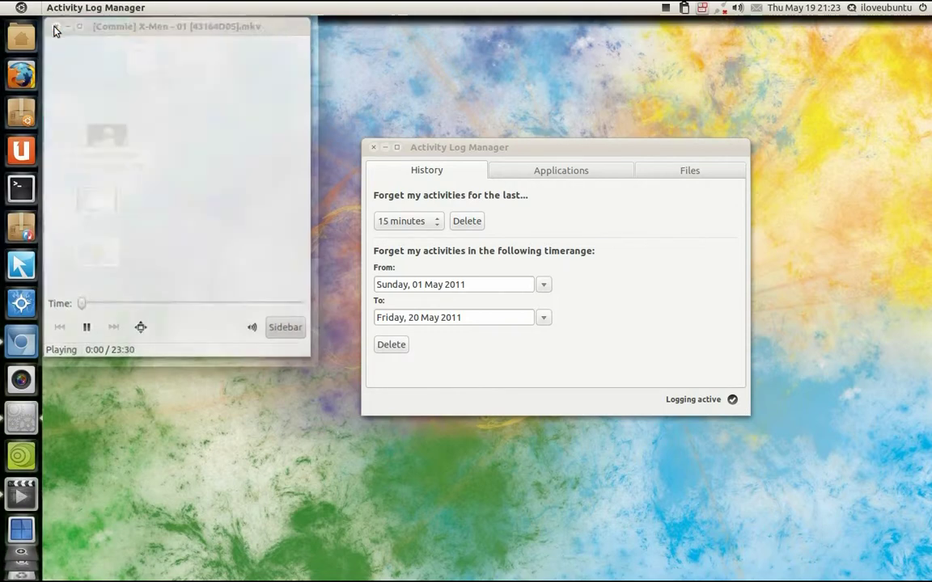
Open and close out.ogv and the wallpaper image, and check the recent entries in Files & Folders
double_click(97, 202)
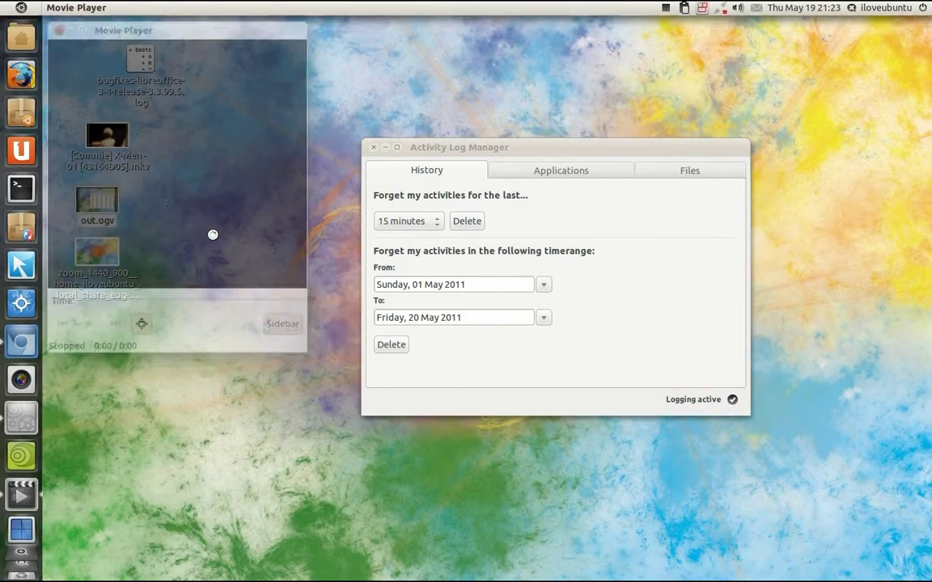
click(55, 27)
double_click(89, 254)
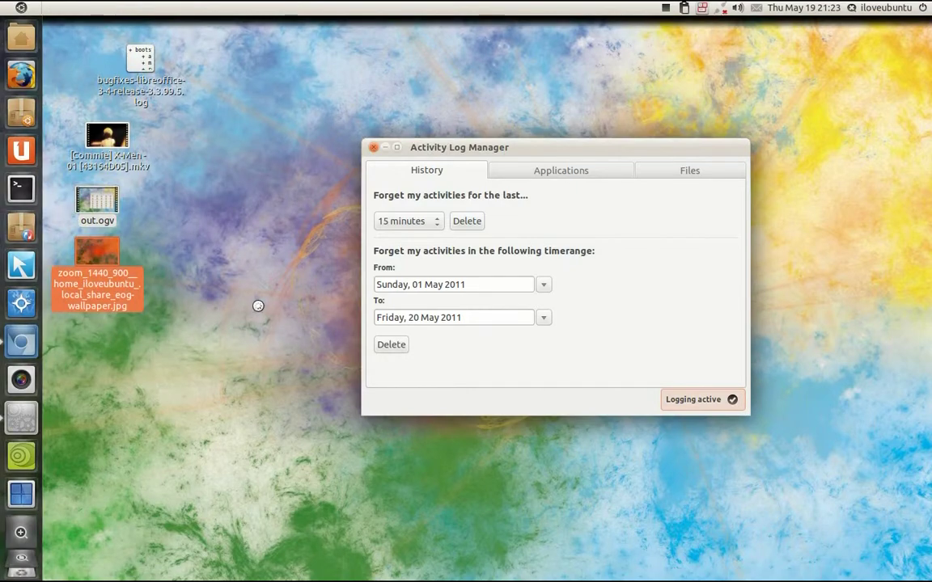
click(134, 63)
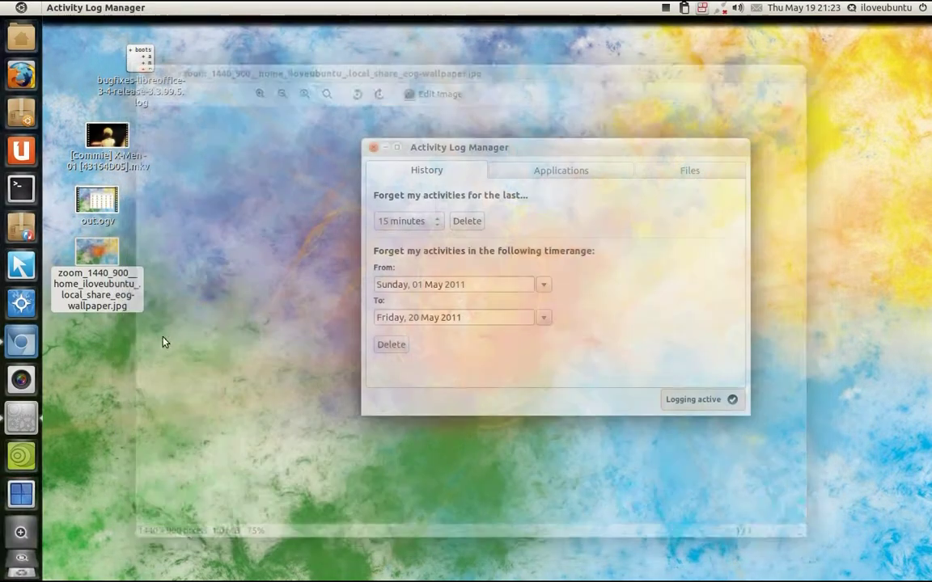
click(17, 526)
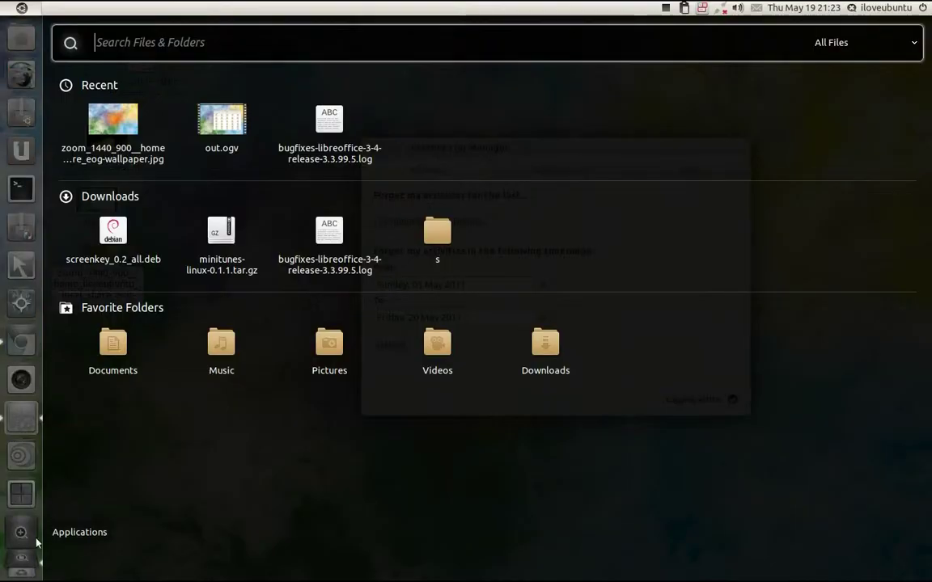